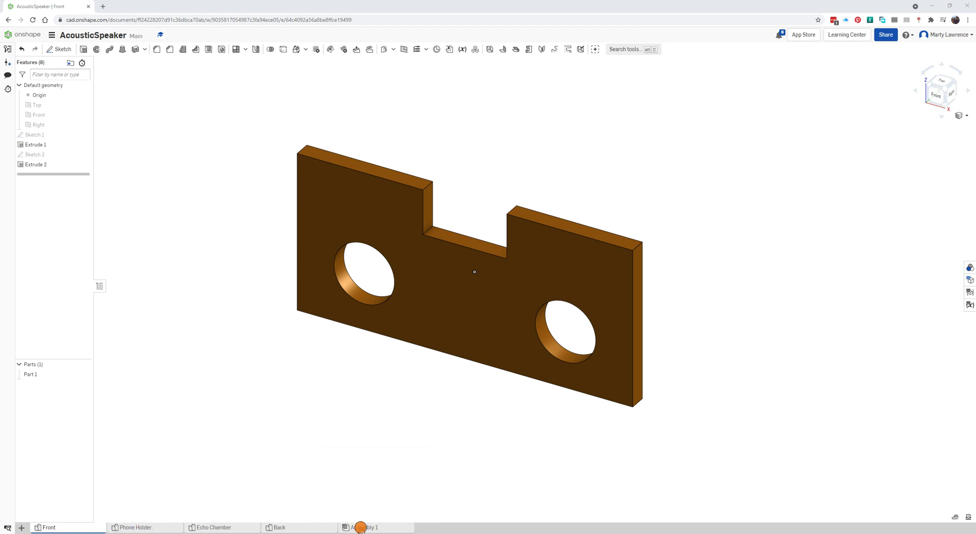
Switch from the Front part studio to the empty Assembly 1 tab of the AcousticSpeaker document
mouse_move(360, 527)
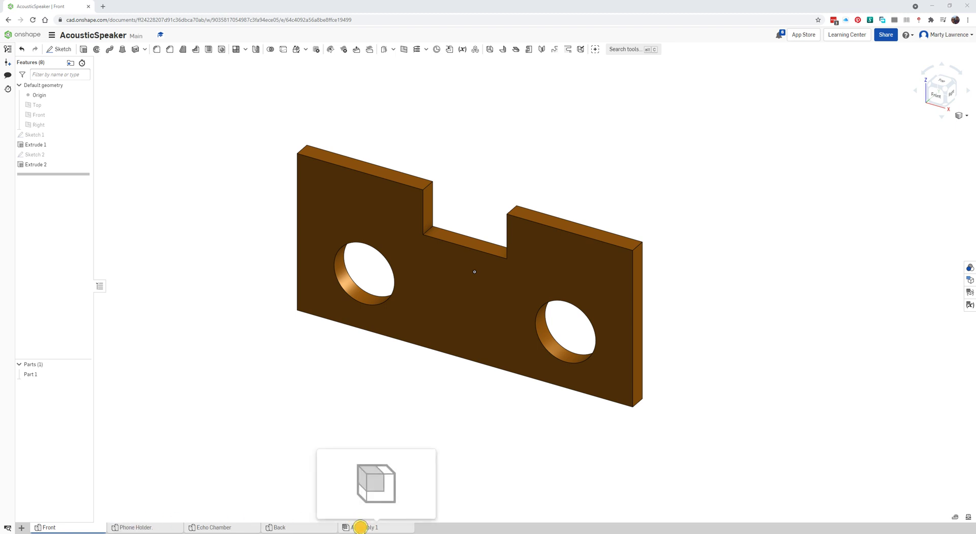
click(361, 527)
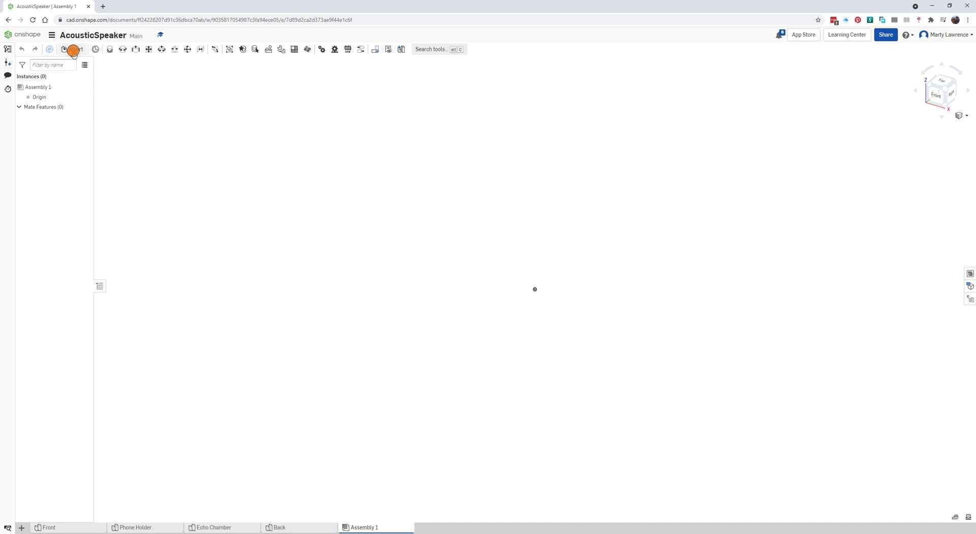
Insert the Back, Echo Chamber, Front and Phone Holder parts into Assembly 1, placed apart
click(72, 49)
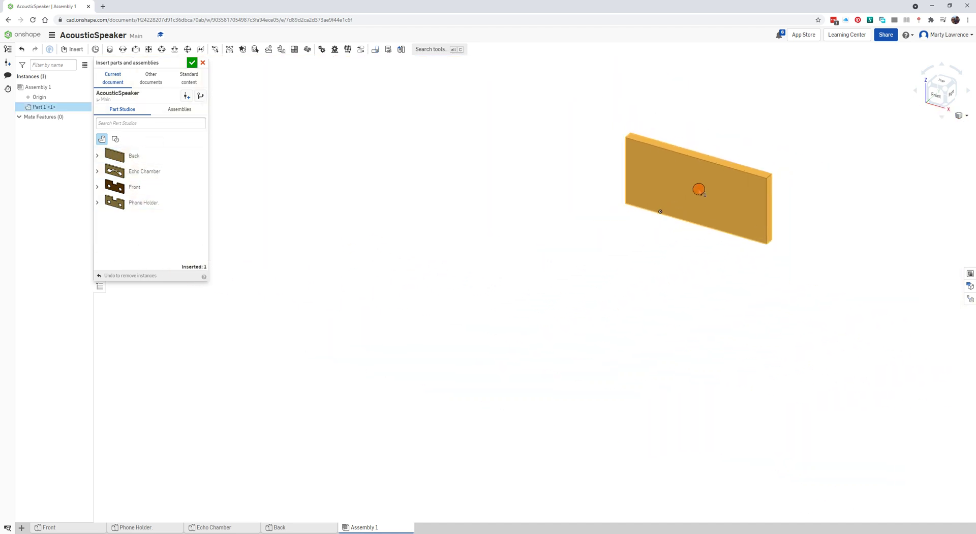
click(697, 191)
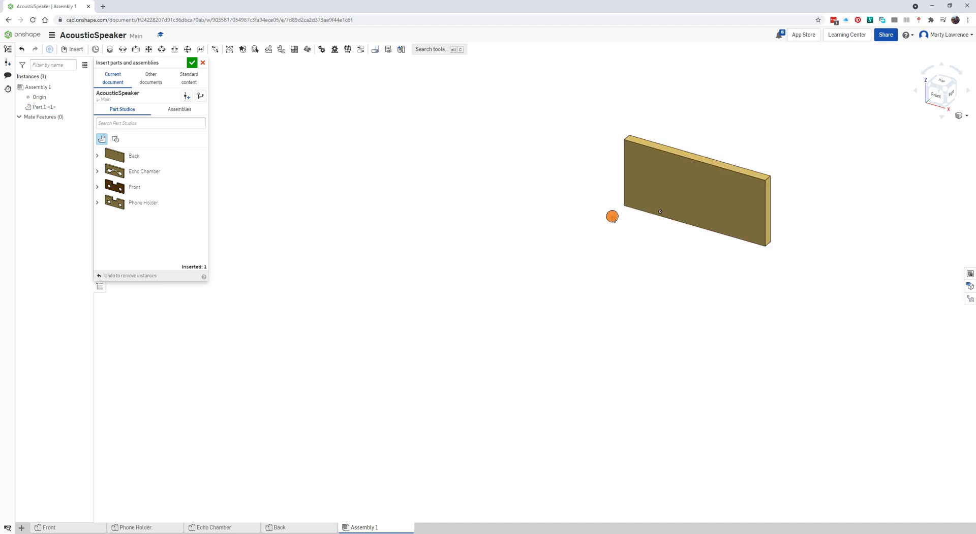
click(146, 174)
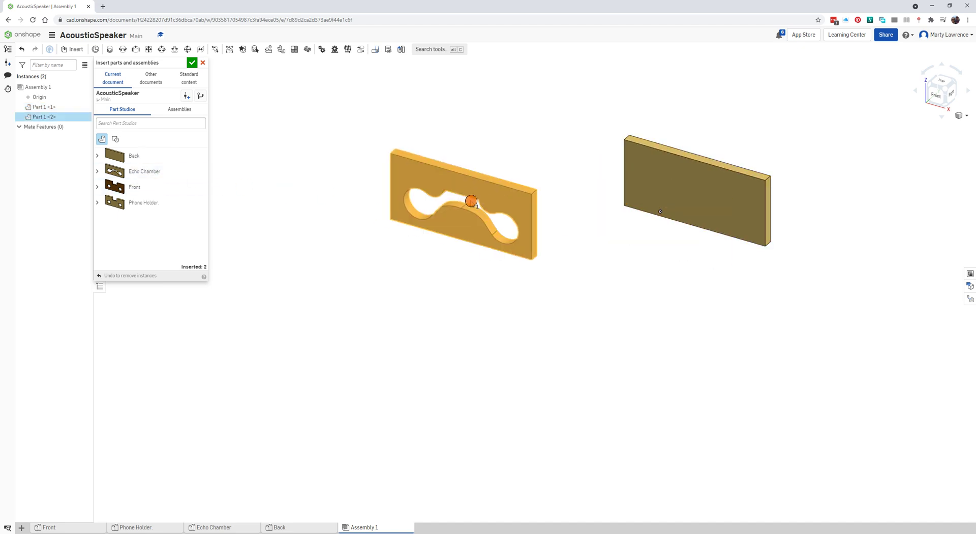
click(499, 161)
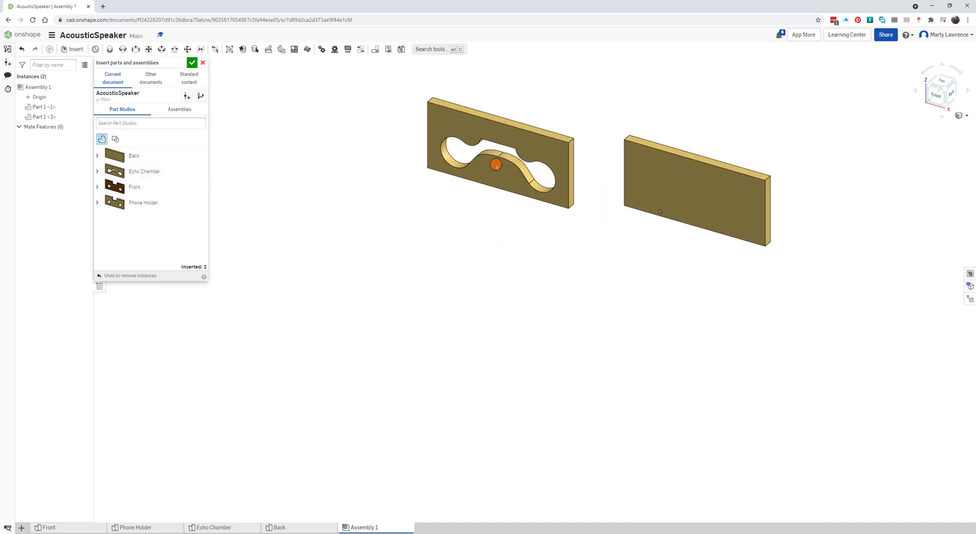
click(146, 188)
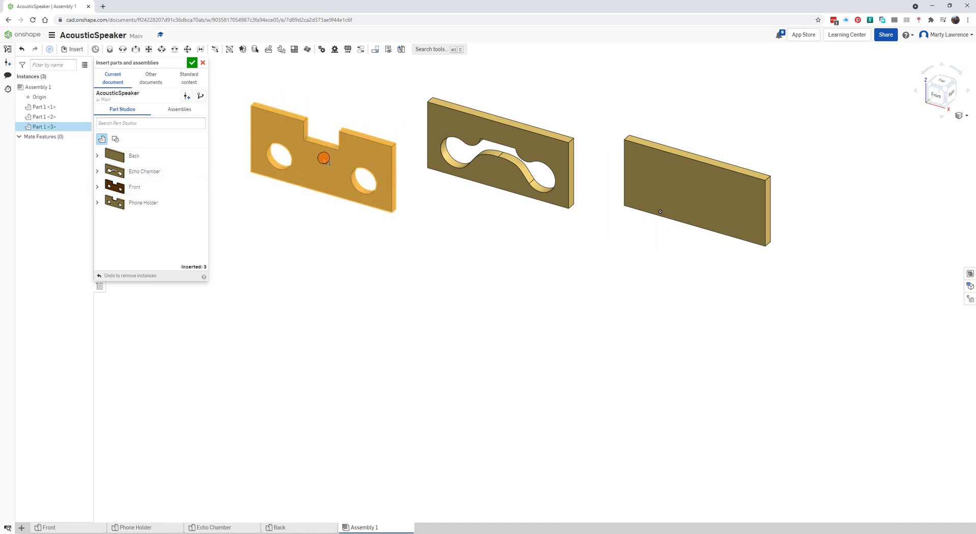
click(328, 153)
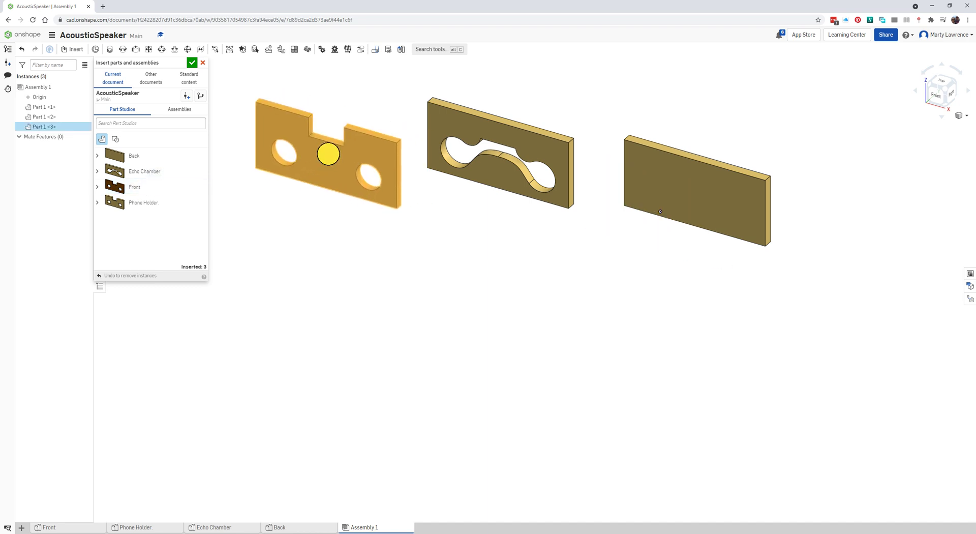
click(143, 202)
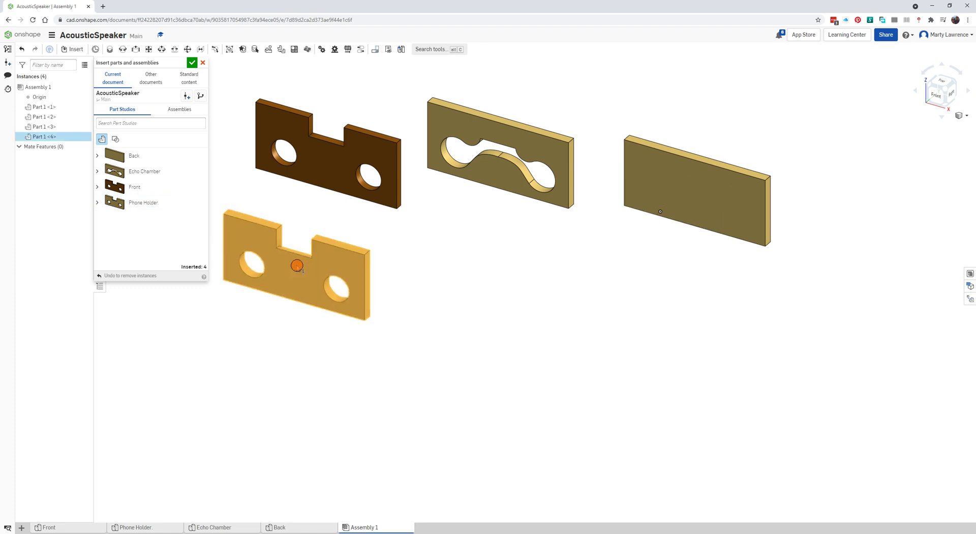
click(296, 264)
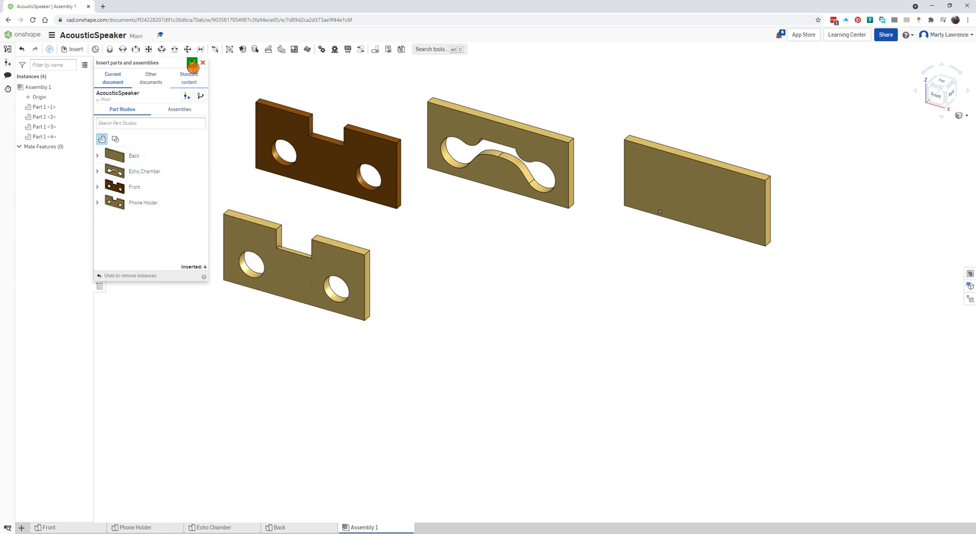
click(192, 62)
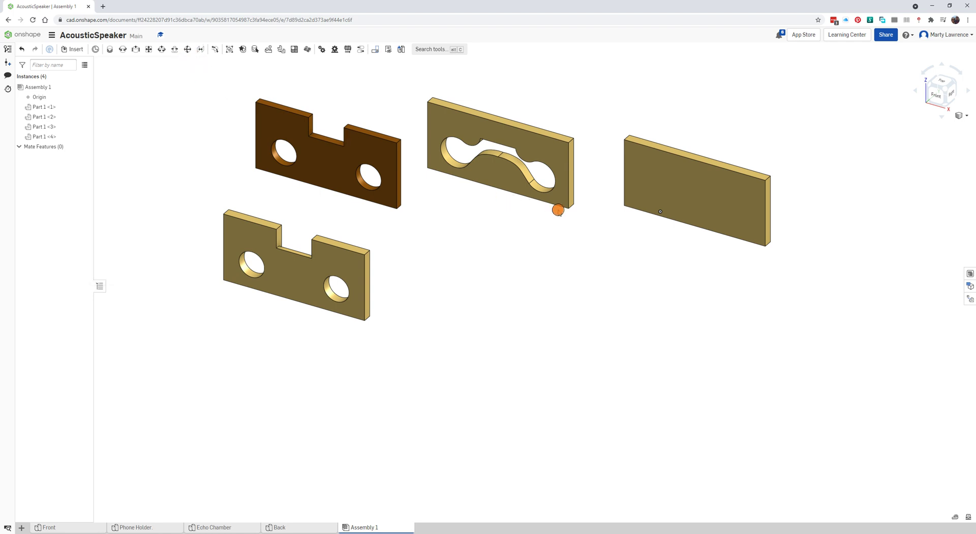
middle_drag(558, 209, 538, 257)
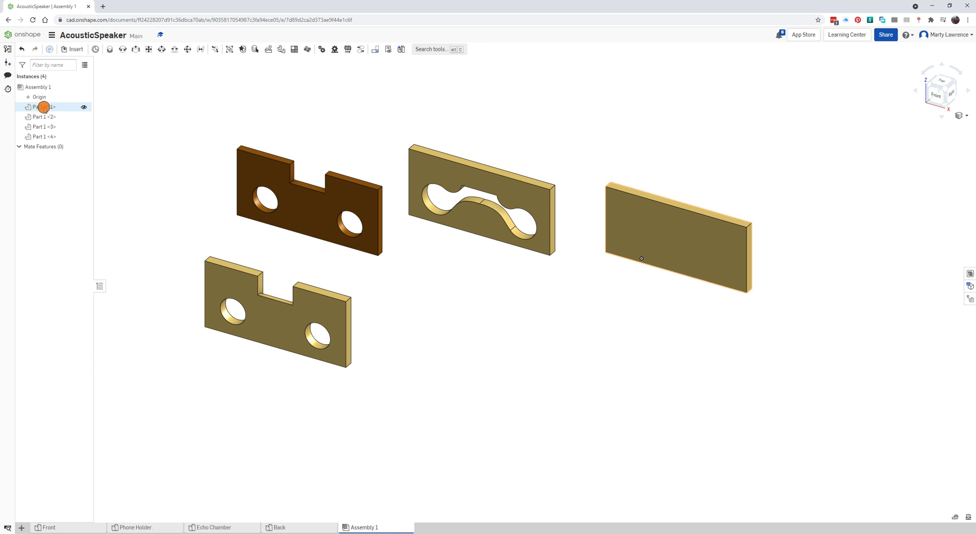
right_click(42, 106)
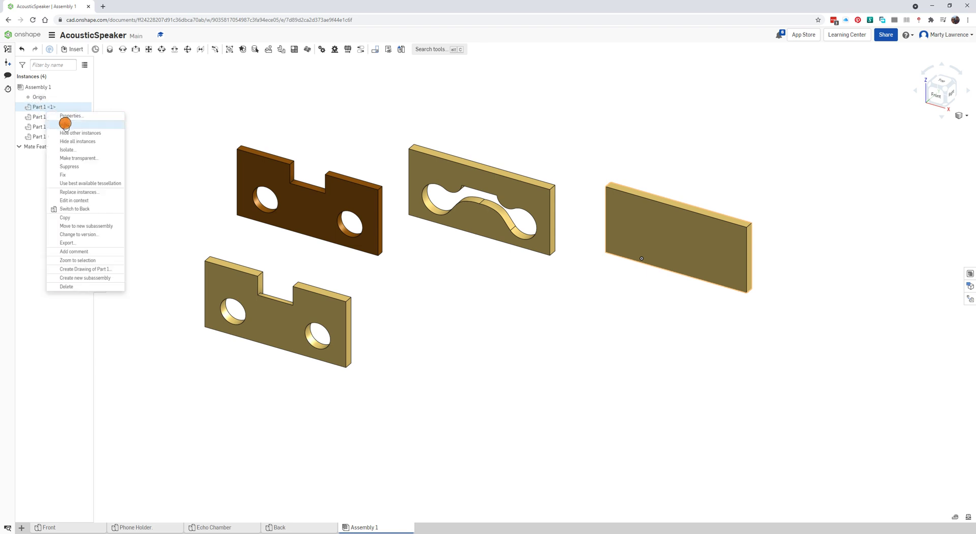
key(Escape)
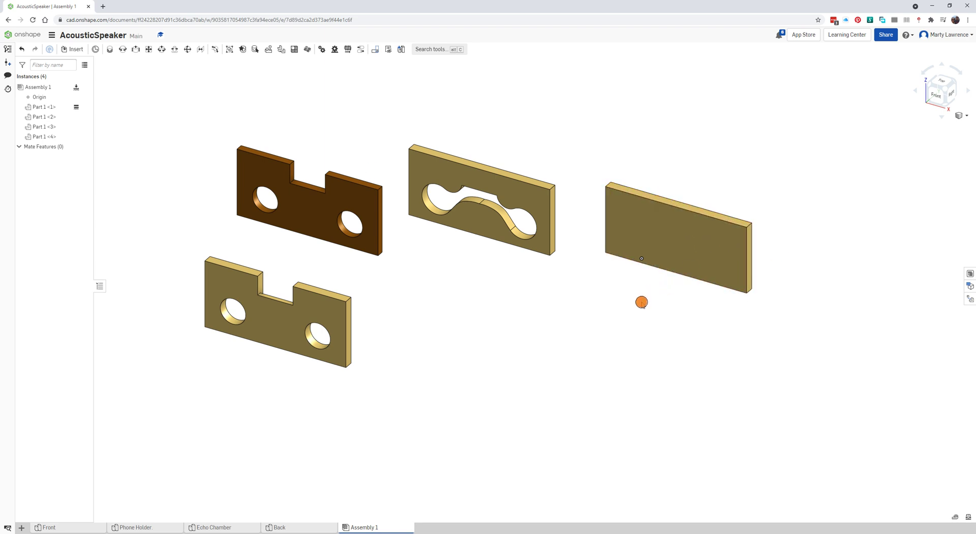
middle_drag(620, 299, 560, 322)
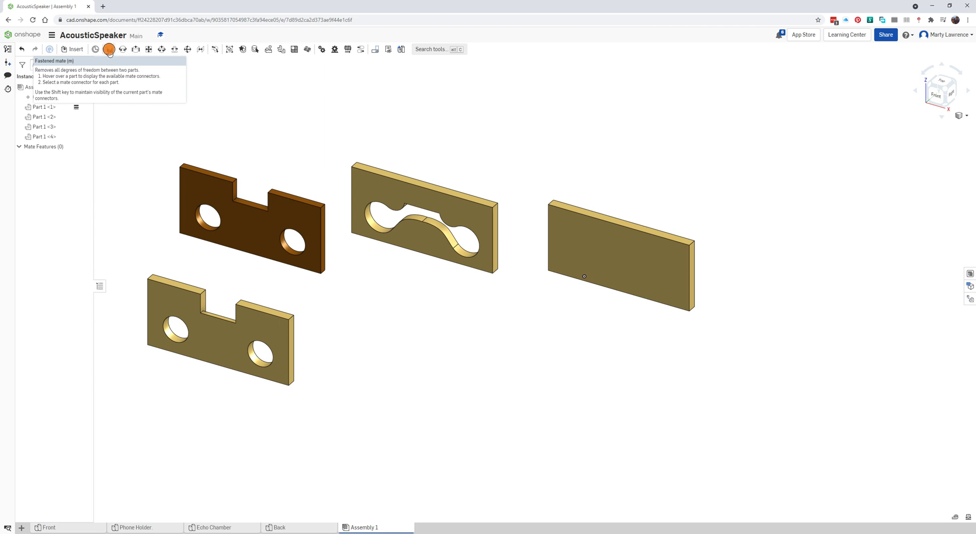
Start a Fastened mate with a connector on the Echo Chamber panel's right edge
click(110, 50)
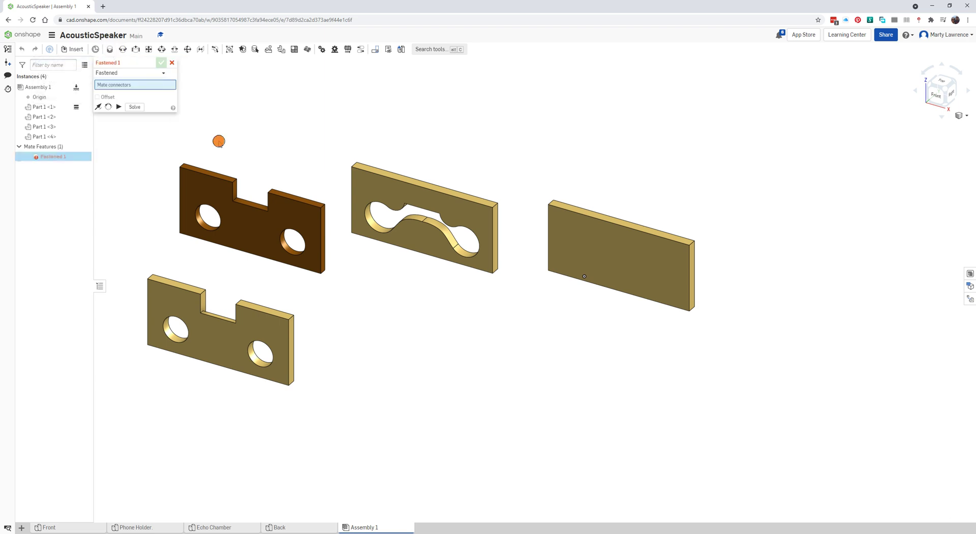
scroll(508, 259, up, 2)
scroll(508, 259, up, 2)
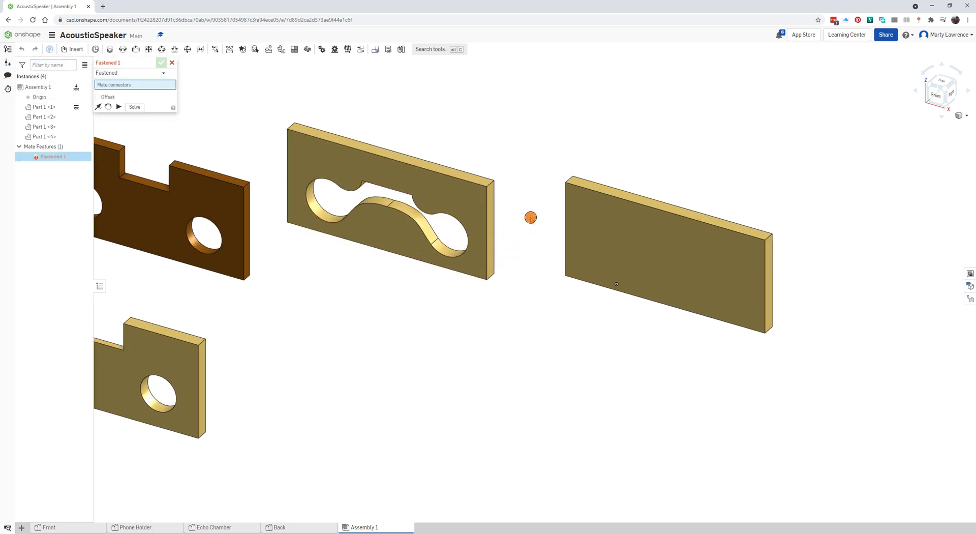
scroll(530, 218, up, 1)
scroll(522, 218, up, 1)
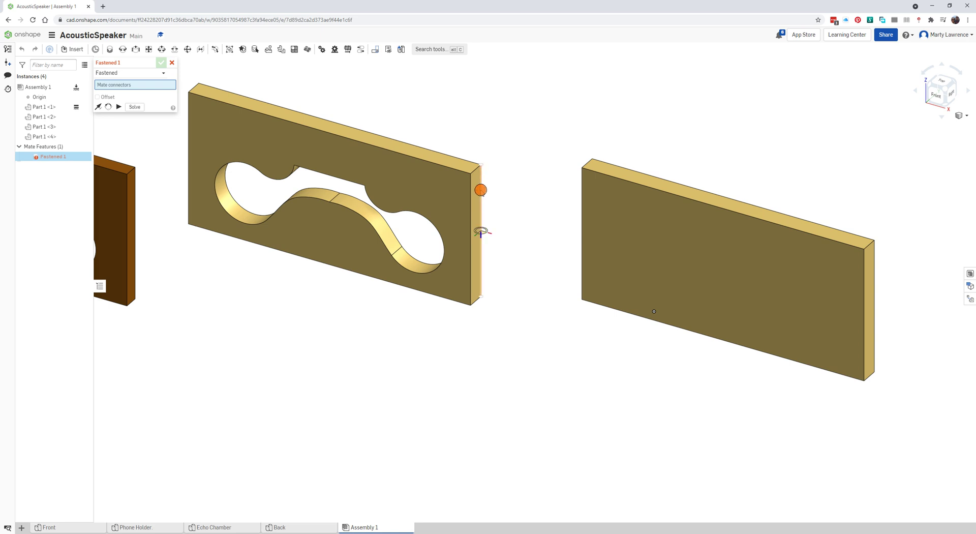
click(481, 190)
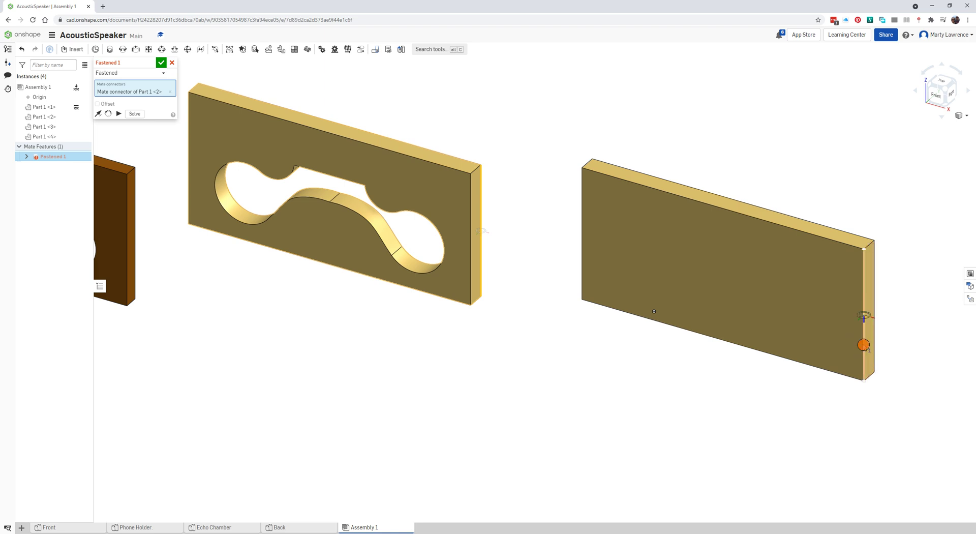
Pick the matching connector on the Back panel and cycle the secondary axis orientation
click(863, 344)
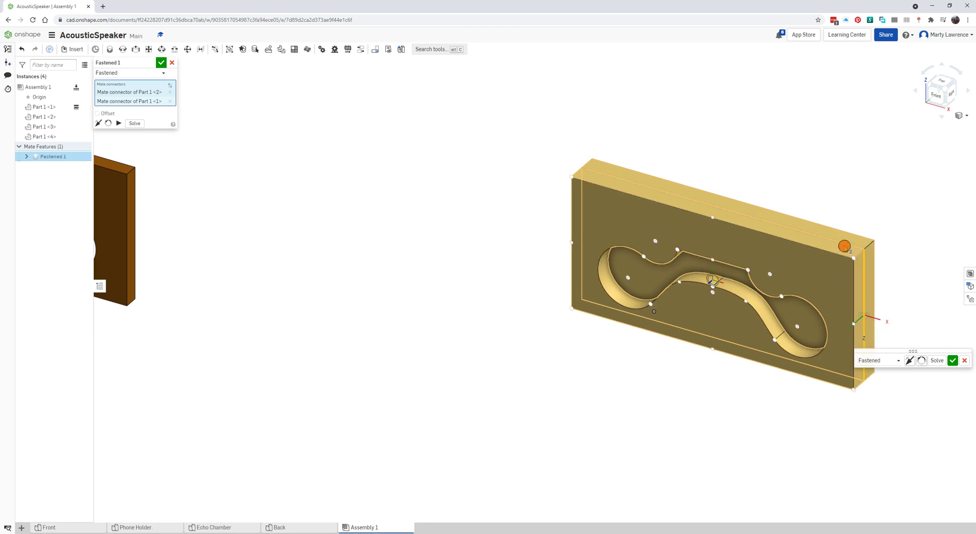
middle_drag(865, 244, 721, 230)
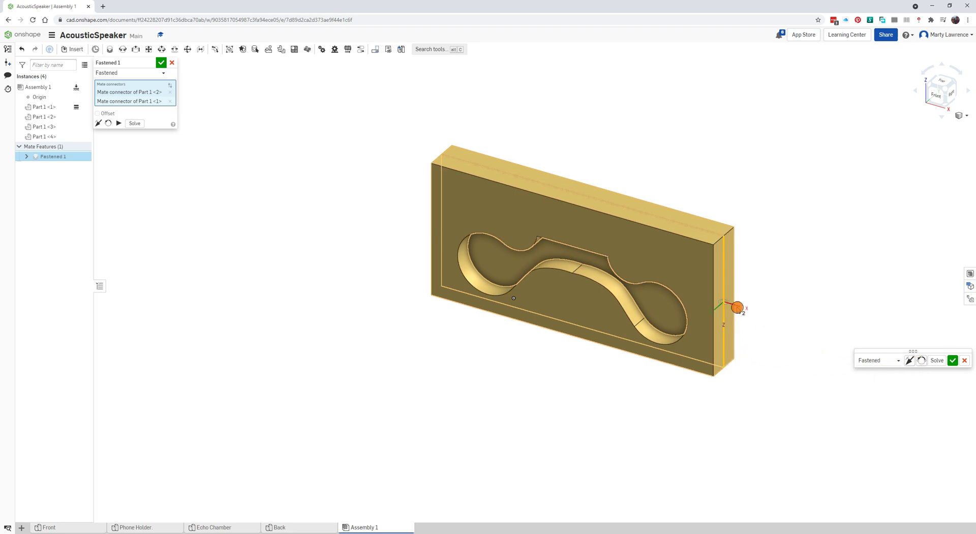
click(923, 360)
click(922, 360)
click(921, 360)
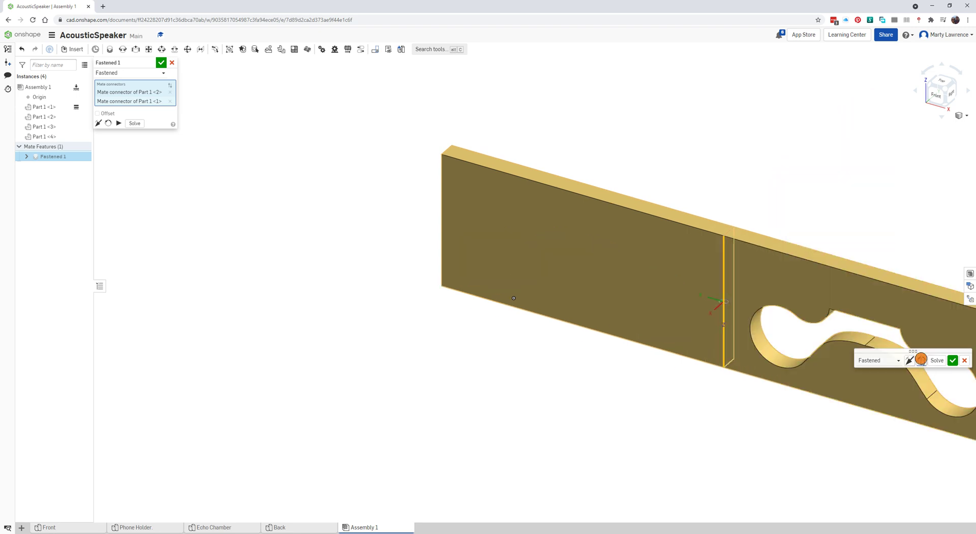
click(921, 359)
click(922, 360)
Flip the primary axis and reorient so the Echo Chamber's curved cutout faces outward
click(910, 361)
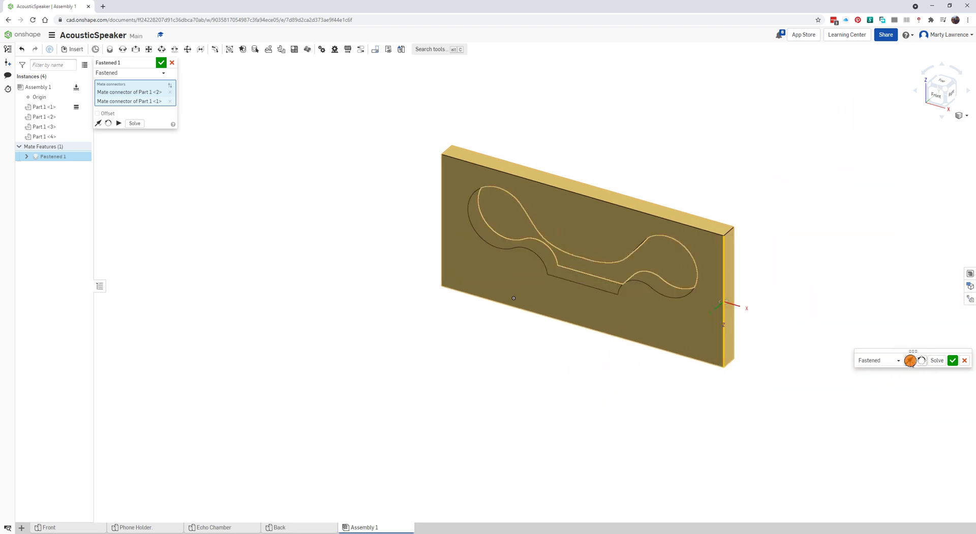
click(910, 361)
click(910, 361)
click(910, 360)
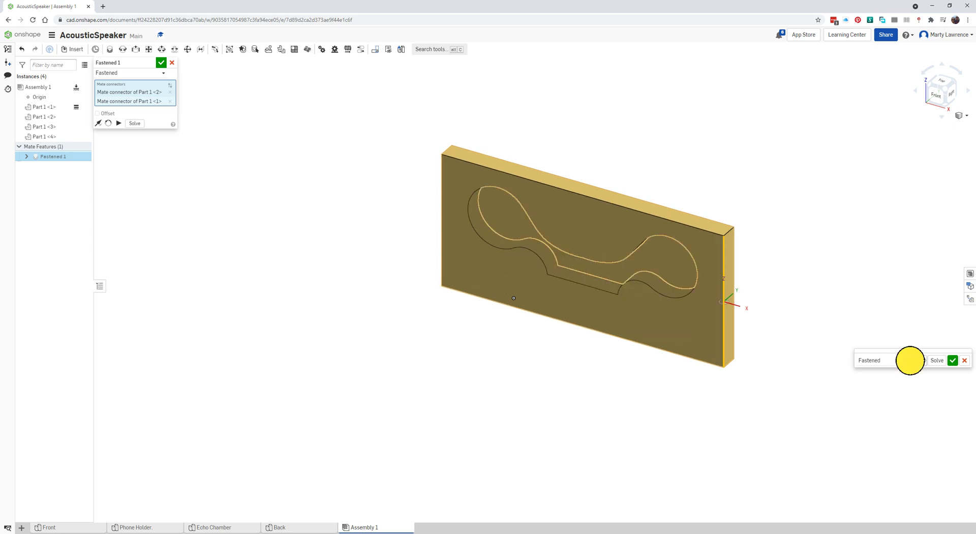
click(910, 361)
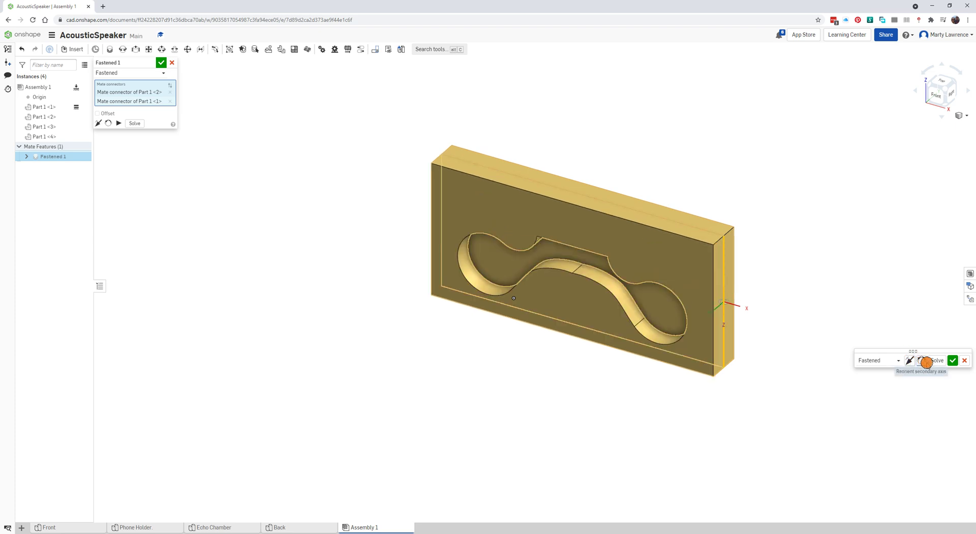
click(937, 361)
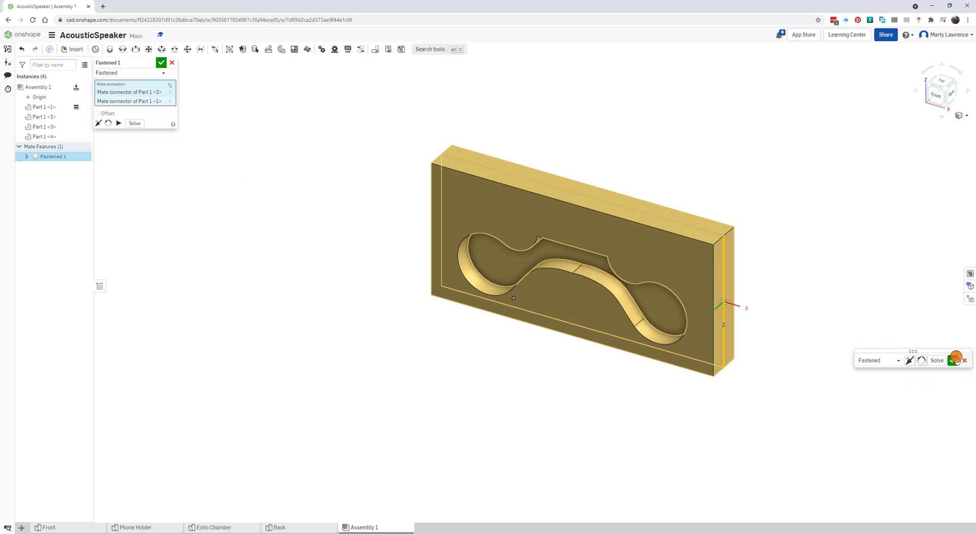
Confirm the Echo Chamber–Back fastened mate and bring the remaining plates into view
click(953, 360)
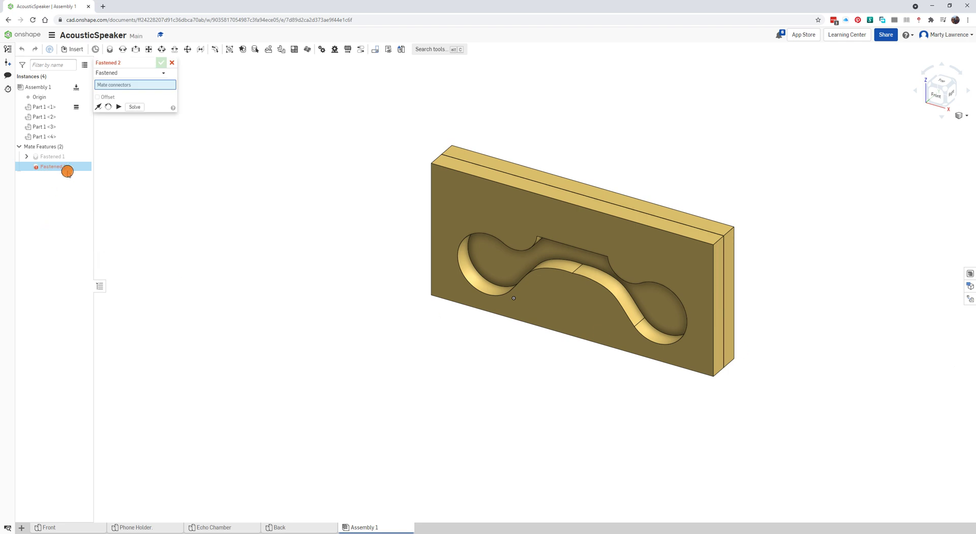
scroll(225, 242, down, 3)
middle_drag(244, 248, 488, 284)
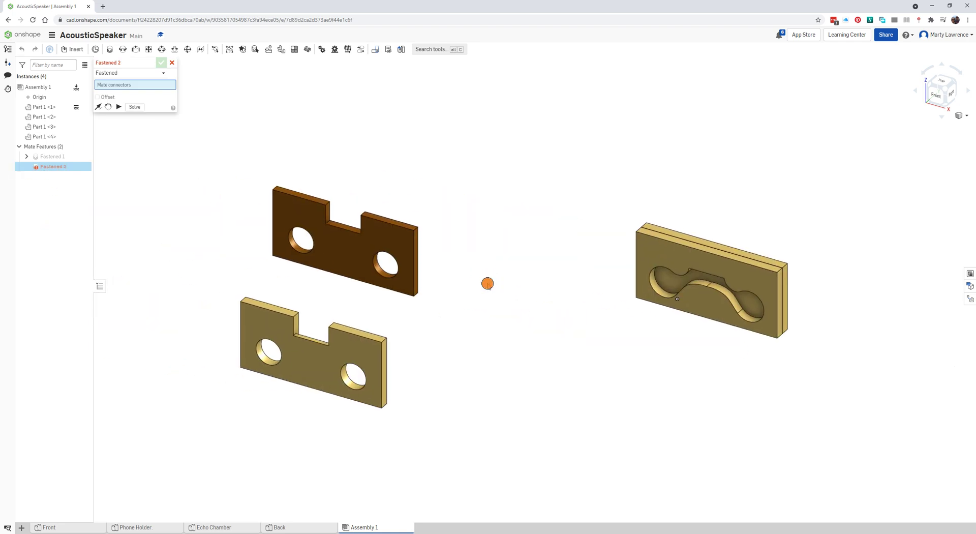
scroll(617, 376, down, 1)
scroll(501, 382, up, 3)
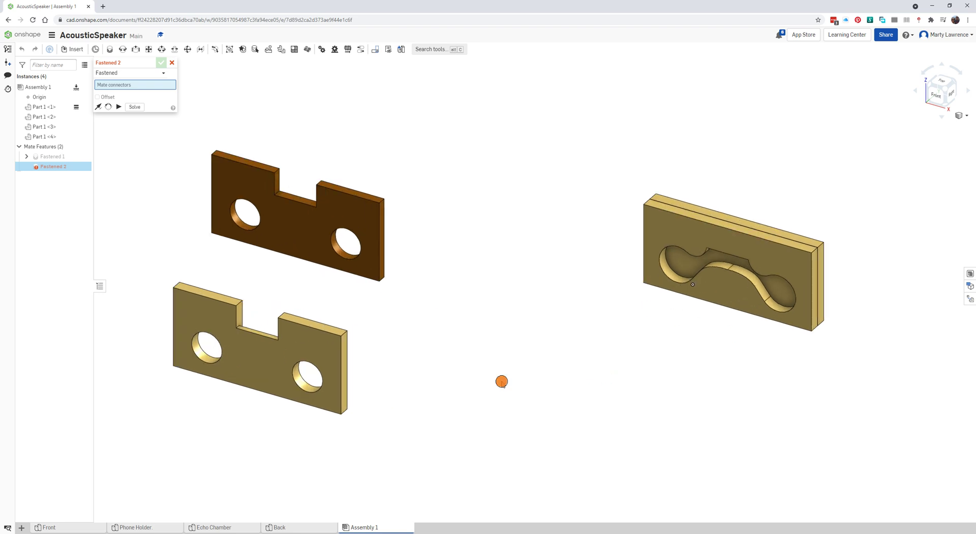
scroll(355, 380, down, 5)
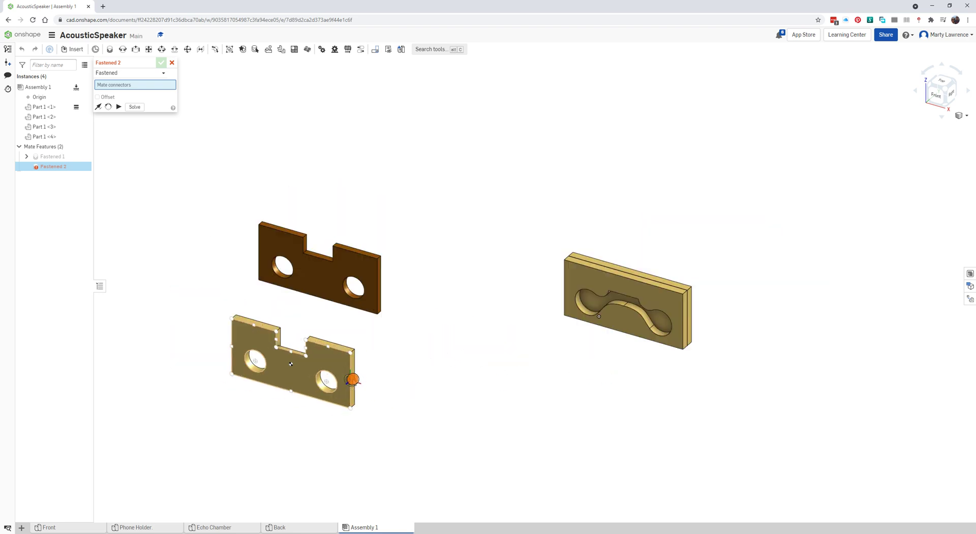
scroll(353, 381, up, 10)
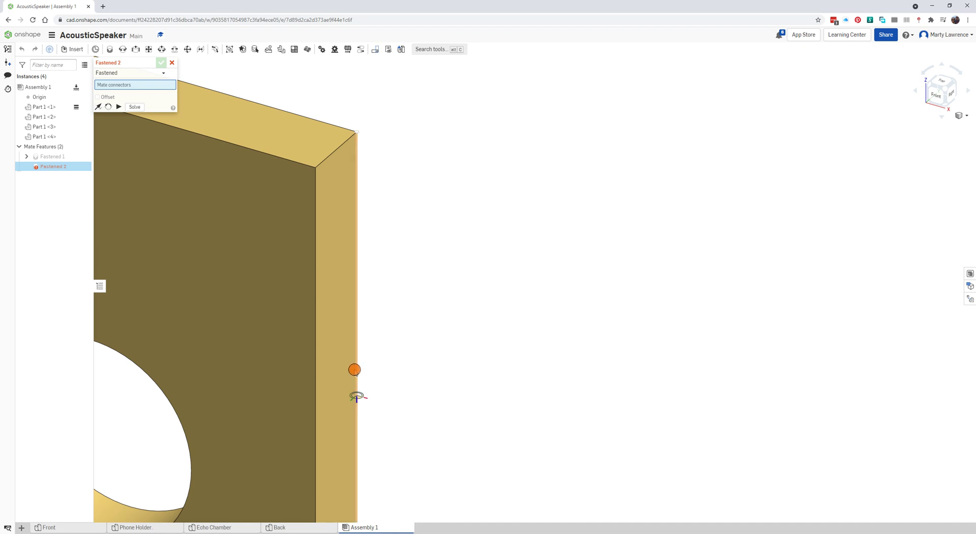
scroll(356, 372, down, 3)
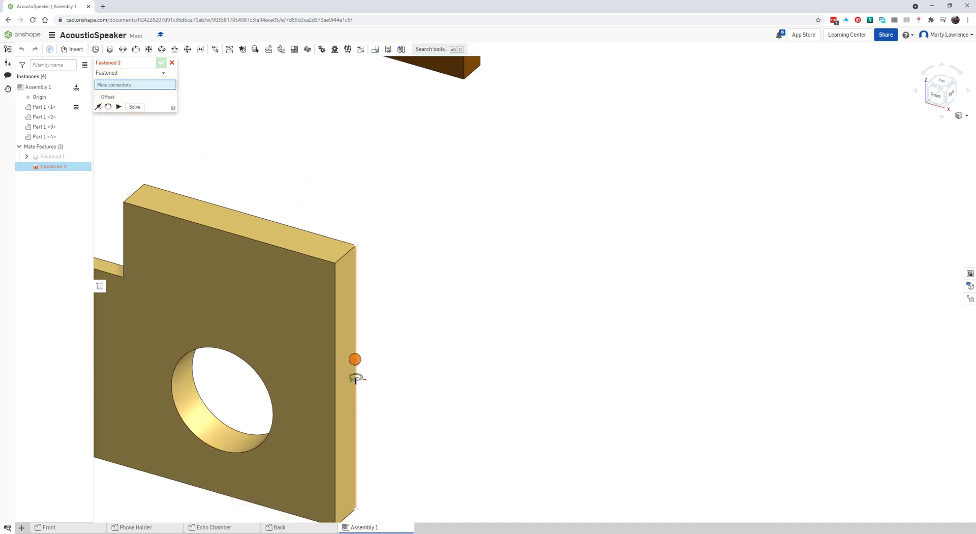
Fasten the next plate's edge to the grooved panel as Fastened 2
click(355, 354)
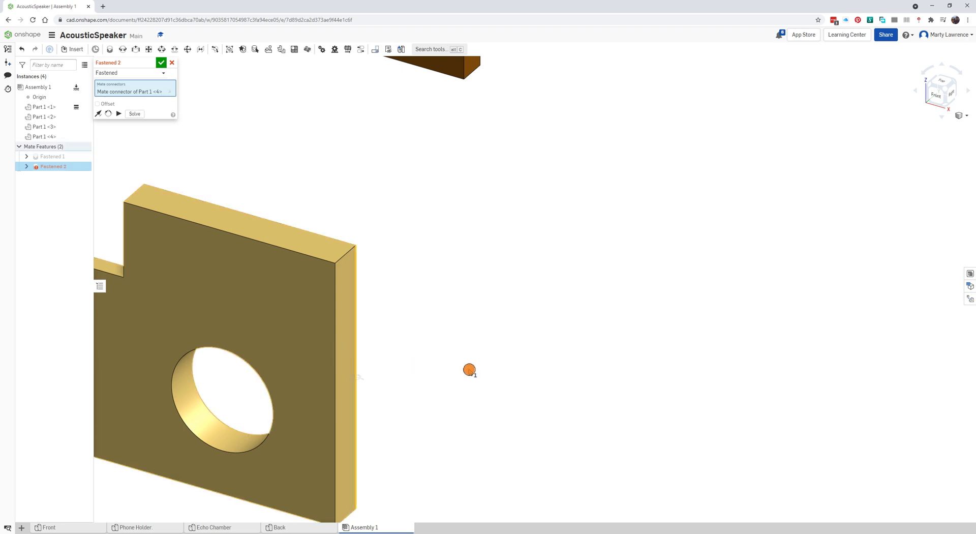
scroll(466, 368, down, 3)
scroll(721, 353, down, 3)
scroll(876, 316, up, 5)
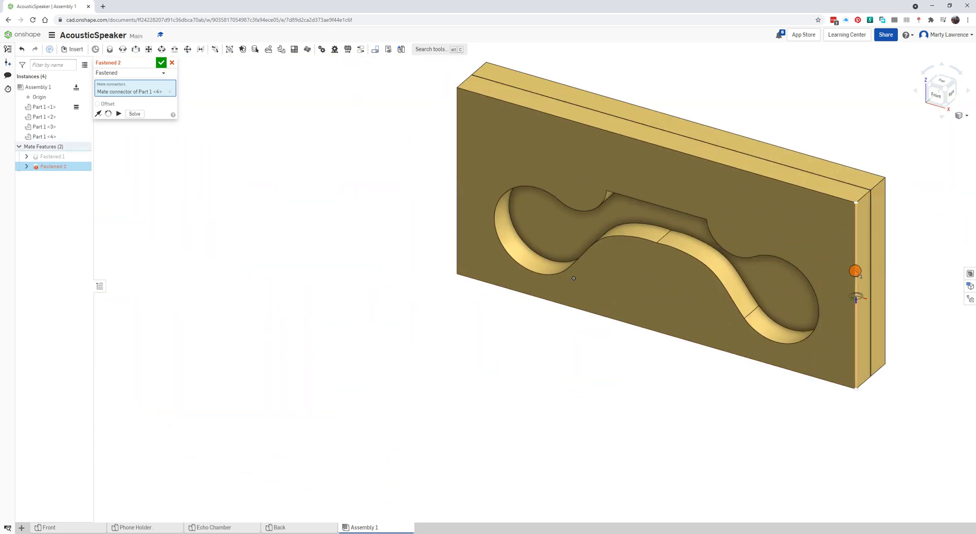
click(855, 271)
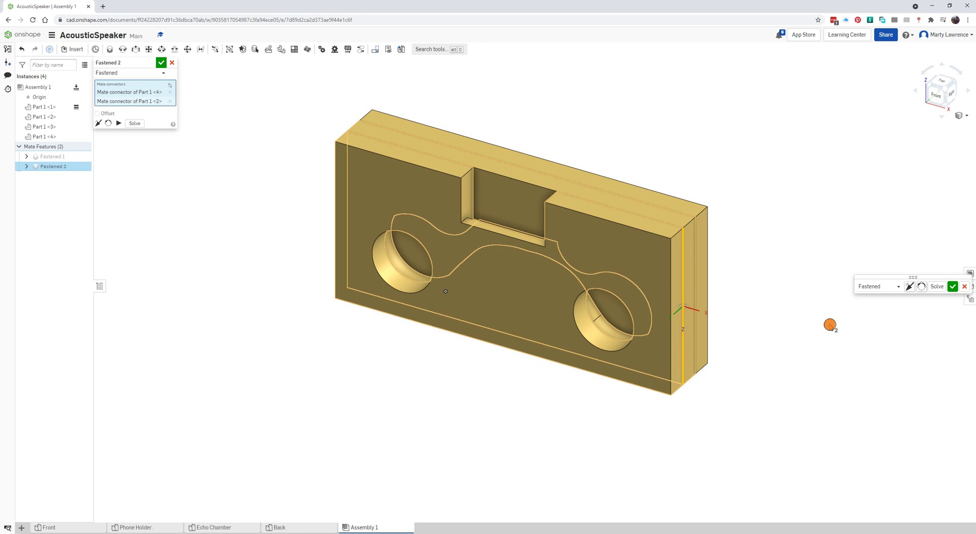
click(953, 287)
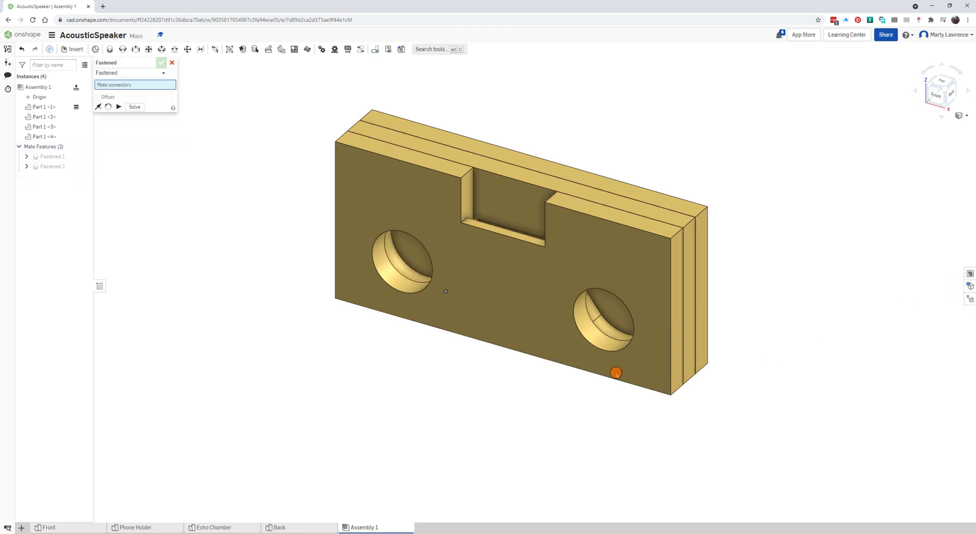
Fasten the brown panel's edge onto the stacked block as Fastened 3
scroll(327, 374, down, 5)
scroll(192, 300, up, 5)
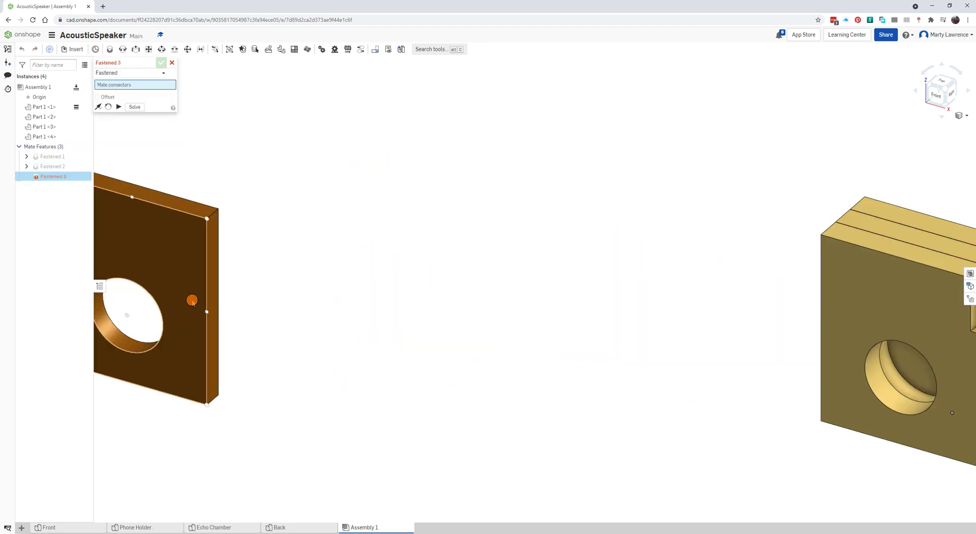
scroll(193, 300, up, 3)
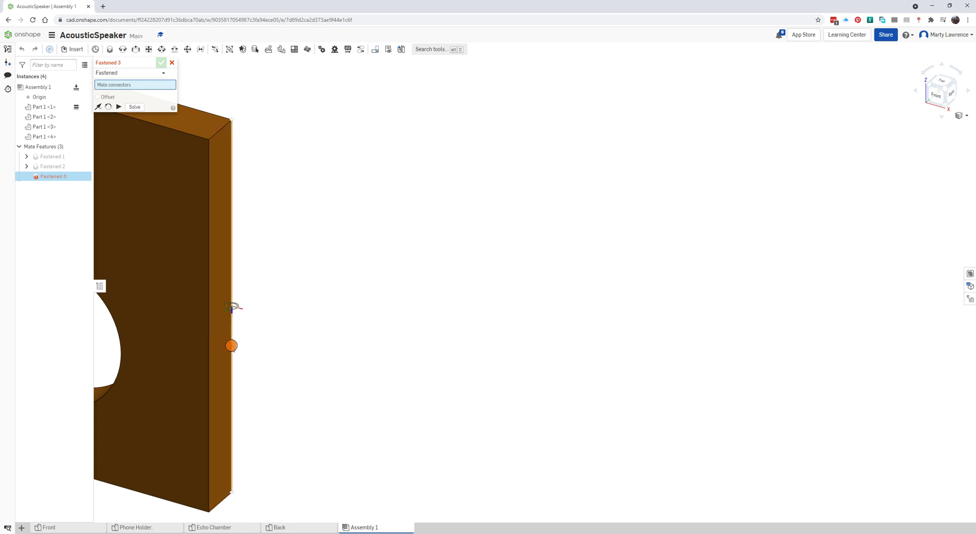
click(232, 346)
scroll(399, 369, down, 5)
scroll(724, 428, up, 3)
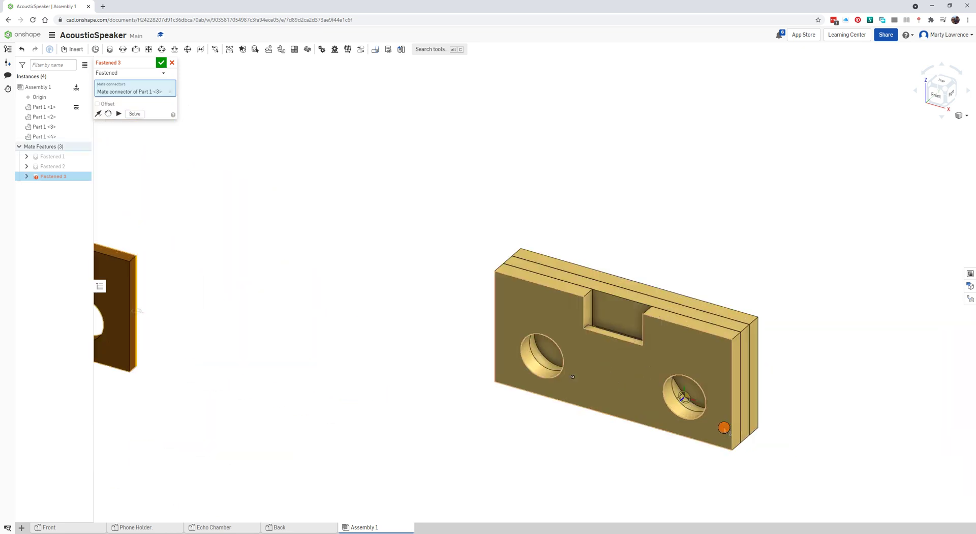
scroll(724, 428, up, 3)
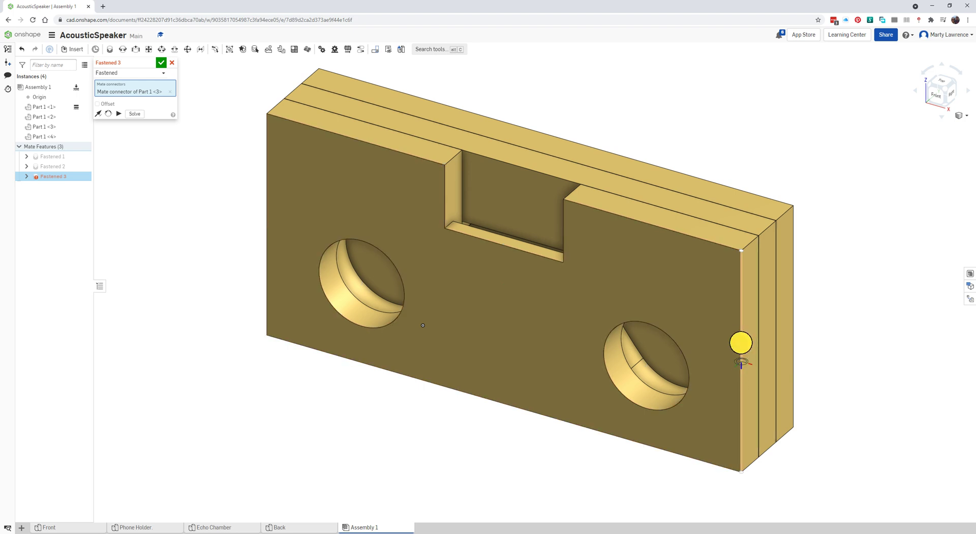
click(741, 343)
scroll(712, 389, down, 4)
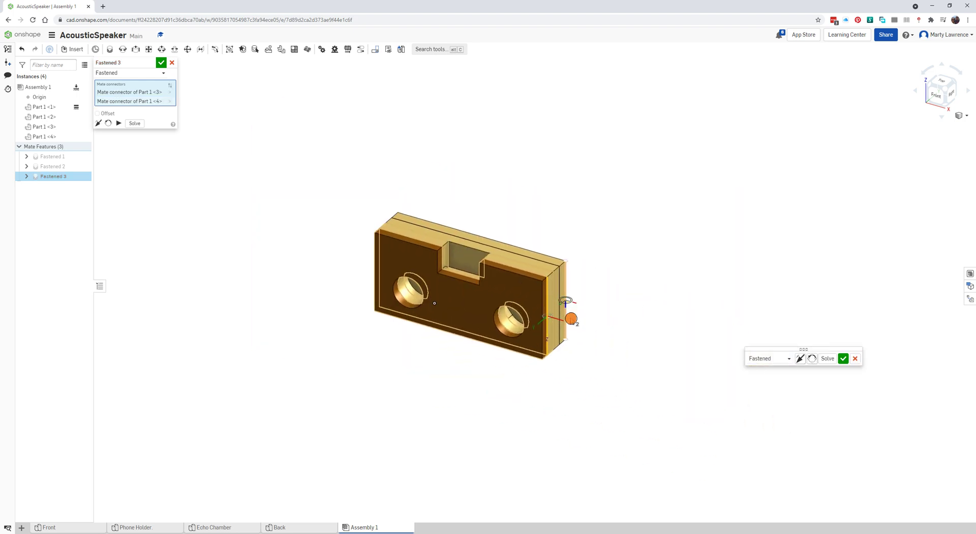
click(843, 358)
Cancel the empty Fastened 4 mate
scroll(493, 310, down, 3)
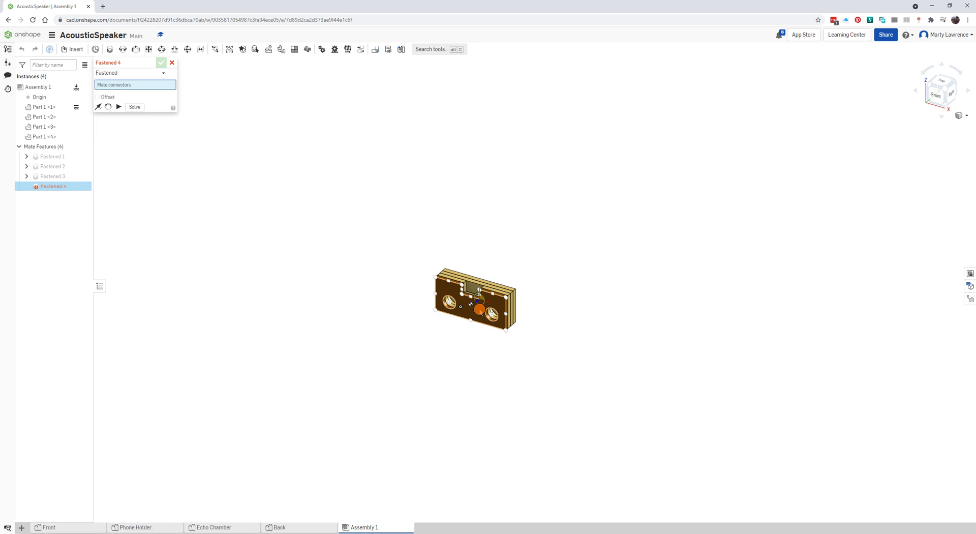
scroll(488, 308, up, 6)
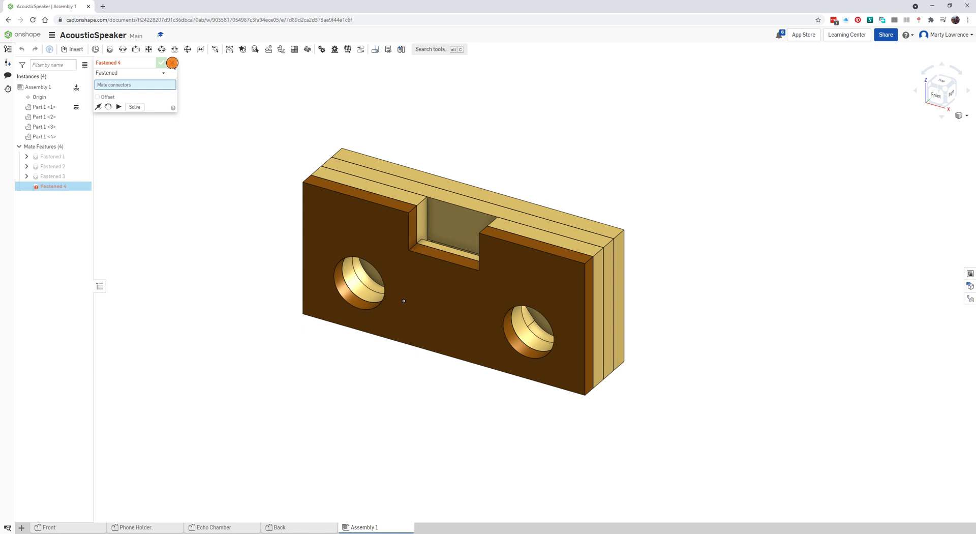
click(172, 63)
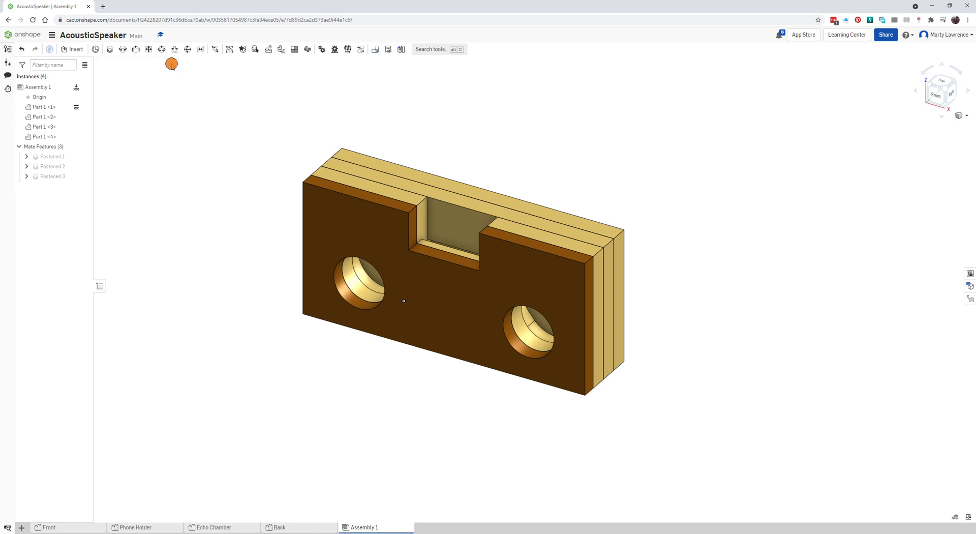
Inspect the assembled speaker from oblique angles, then bring up the insert-new-element menu
right_drag(599, 306, 619, 329)
scroll(427, 281, down, 2)
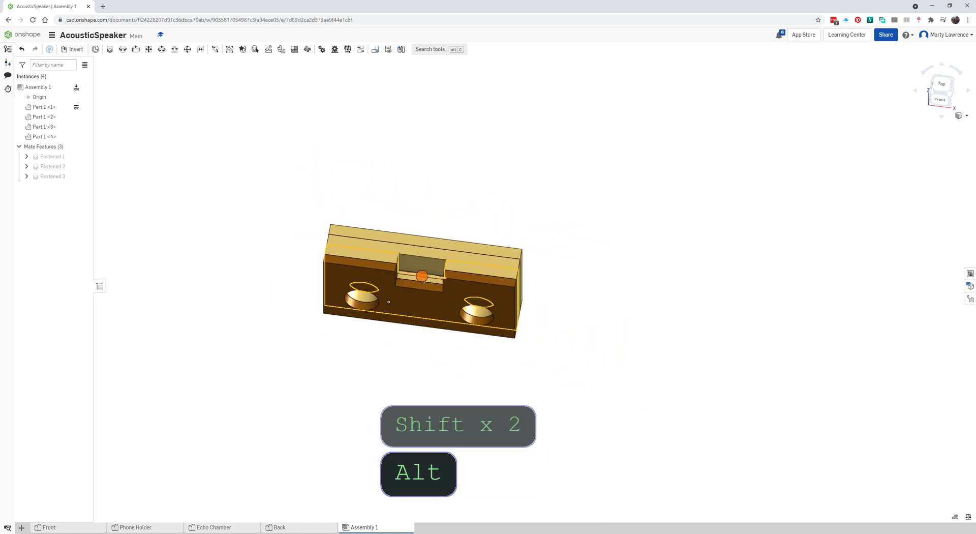
scroll(413, 276, up, 10)
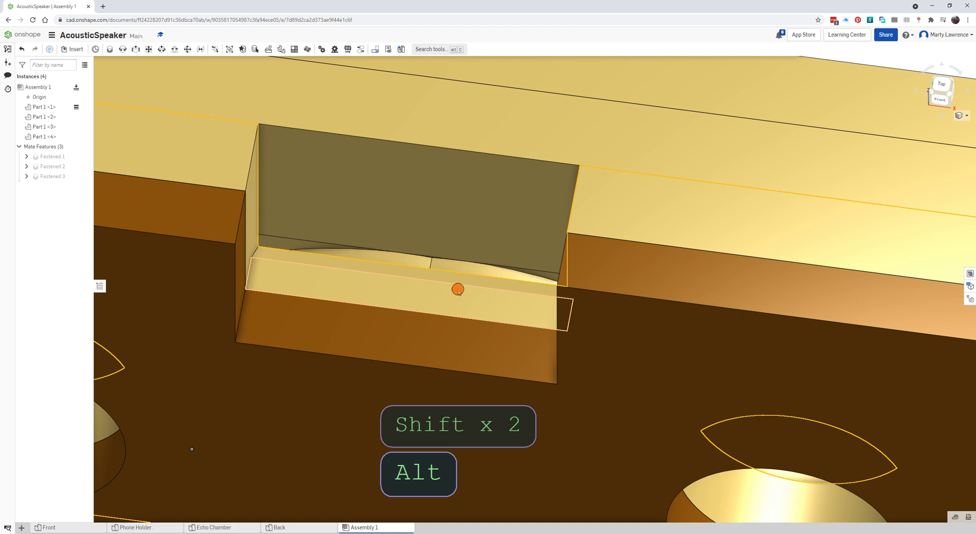
right_drag(458, 288, 436, 259)
scroll(437, 260, down, 10)
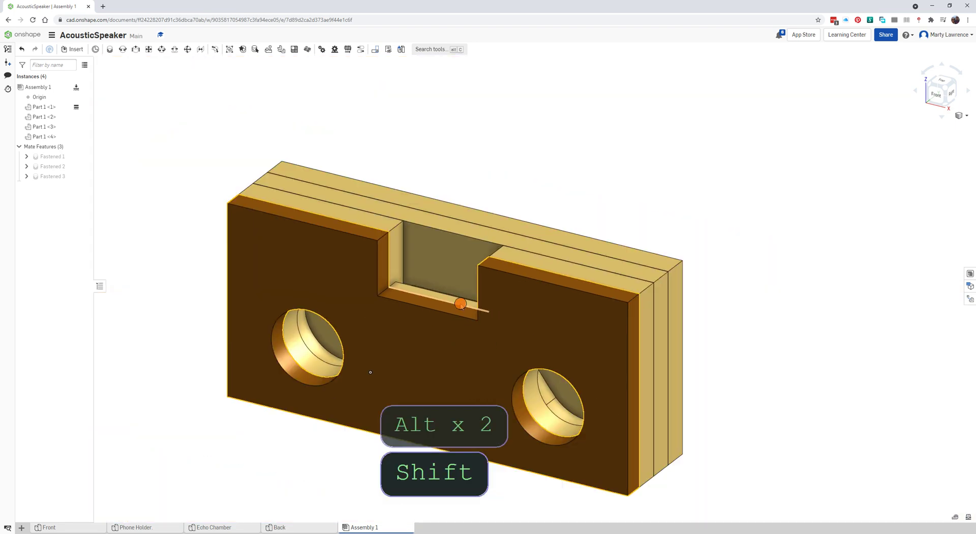
scroll(520, 366, up, 8)
scroll(520, 366, down, 8)
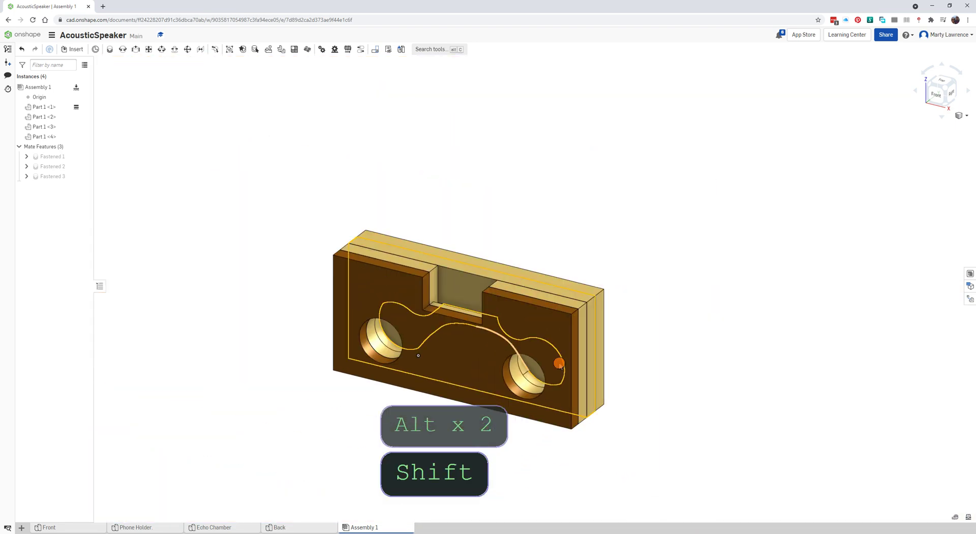
right_drag(562, 364, 782, 352)
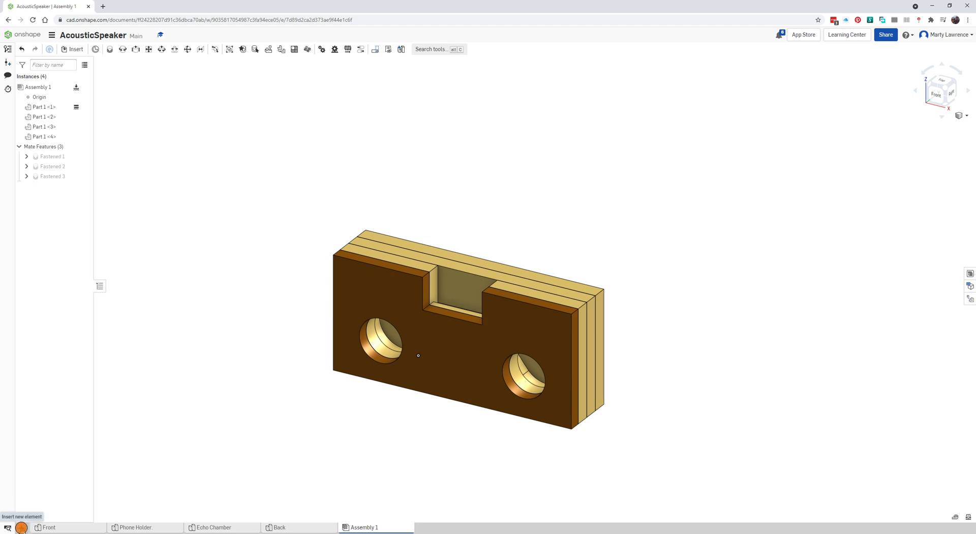
click(20, 526)
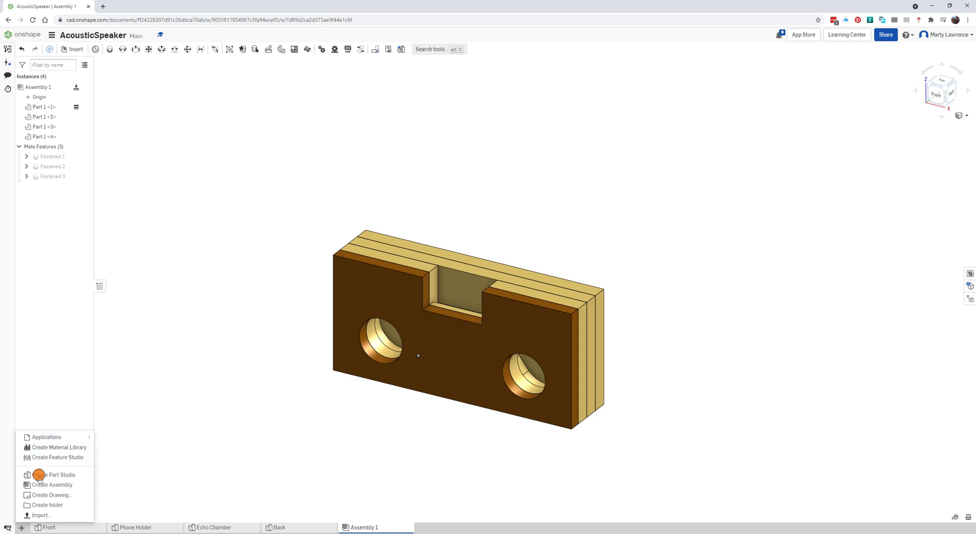
Create Drawing 1 from a custom ISO, A4 Portrait, millimetre template with no views
click(40, 496)
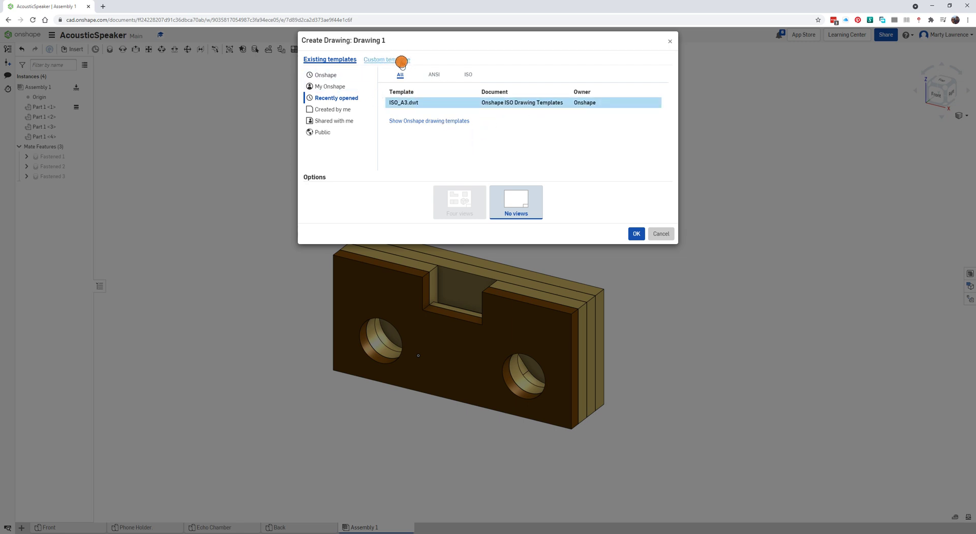
click(385, 59)
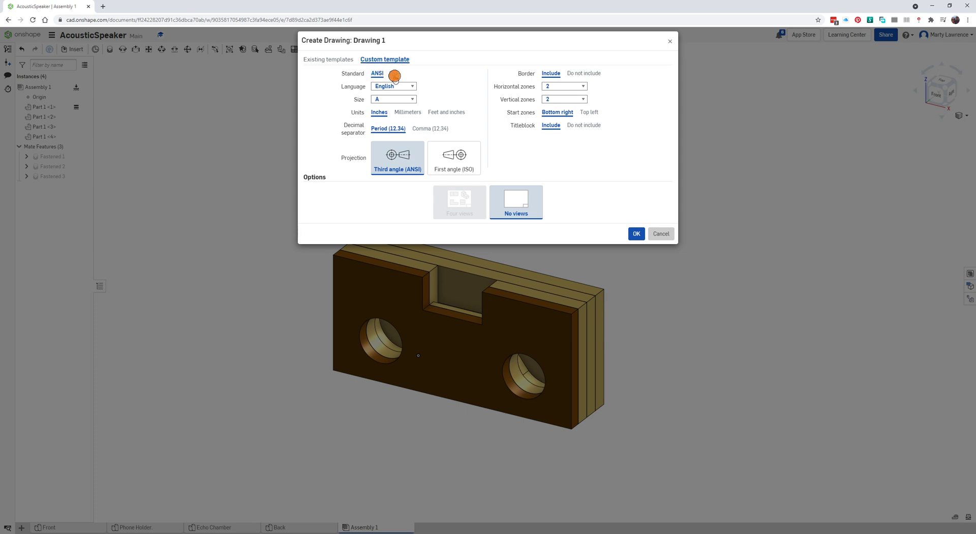
click(395, 75)
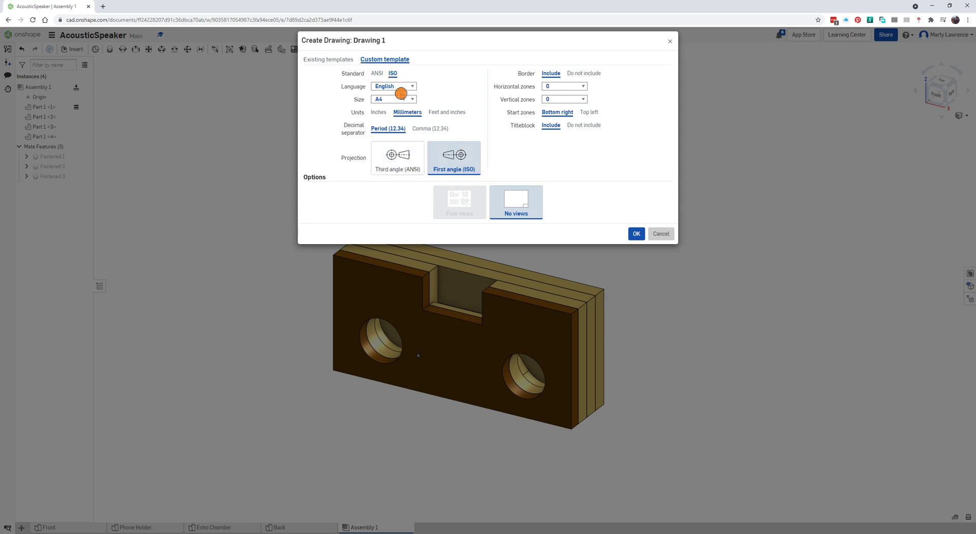
click(397, 99)
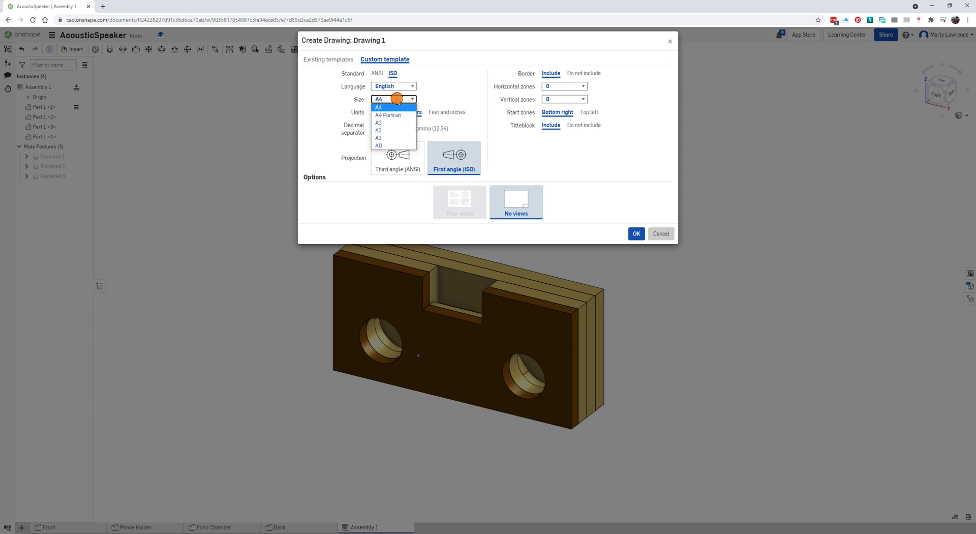
click(389, 115)
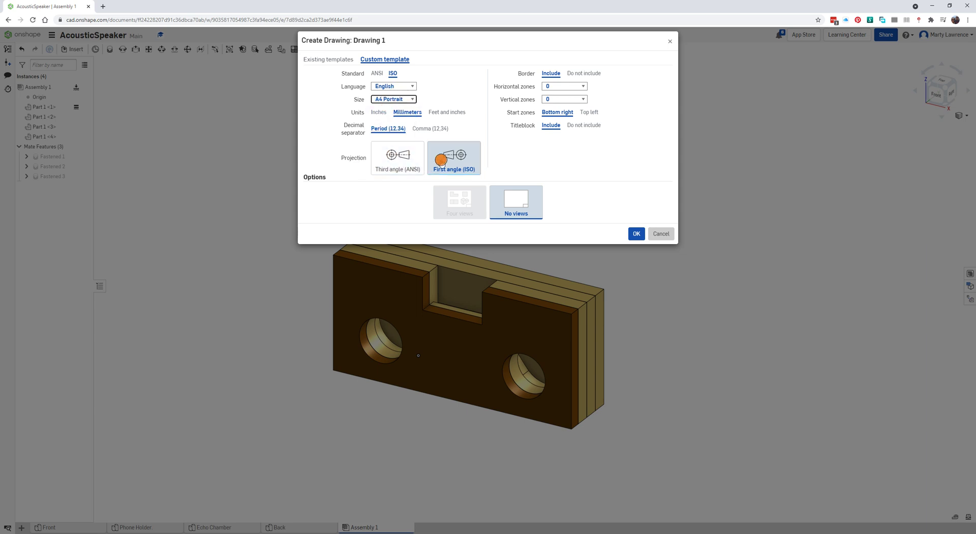
click(409, 162)
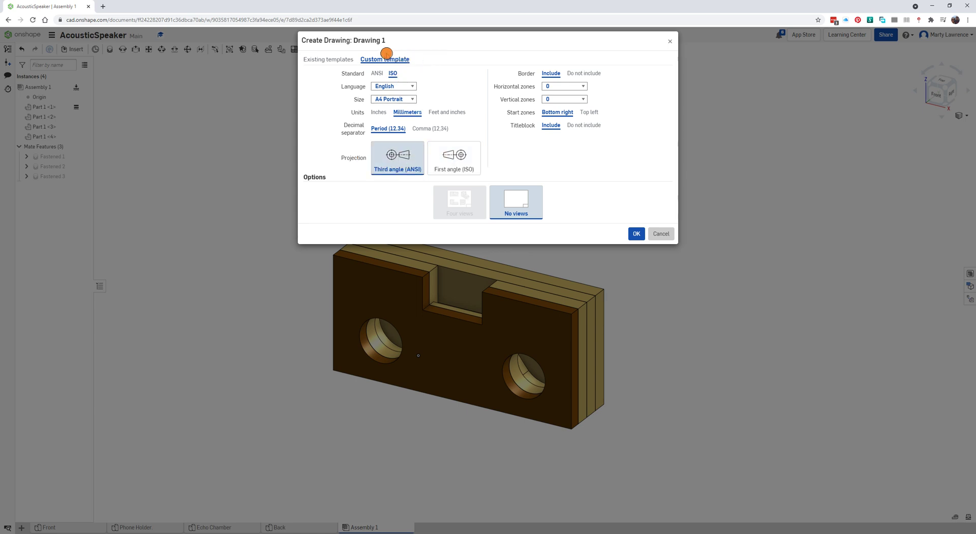
click(397, 99)
click(634, 237)
click(635, 236)
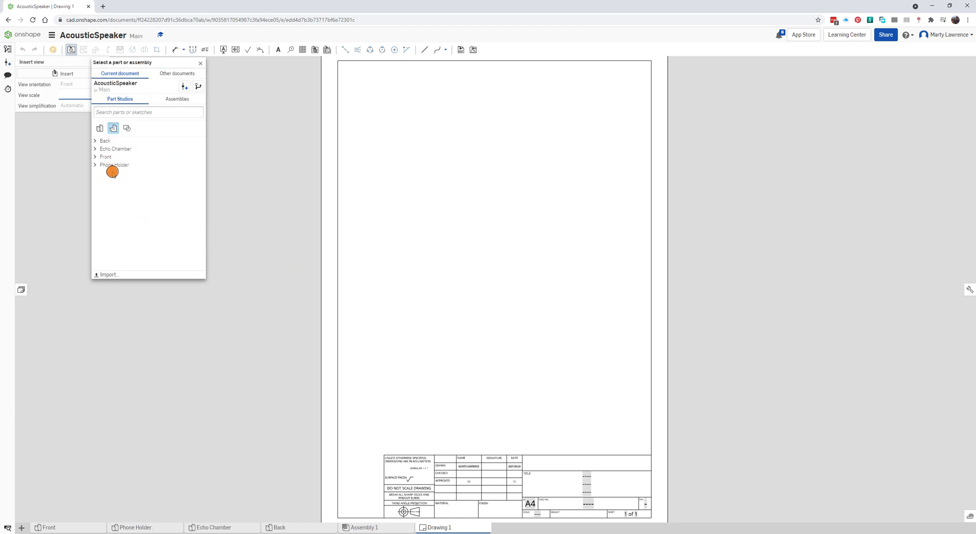
Place a Front view of Assembly 1 at 1:2 scale near the middle of the sheet
click(168, 99)
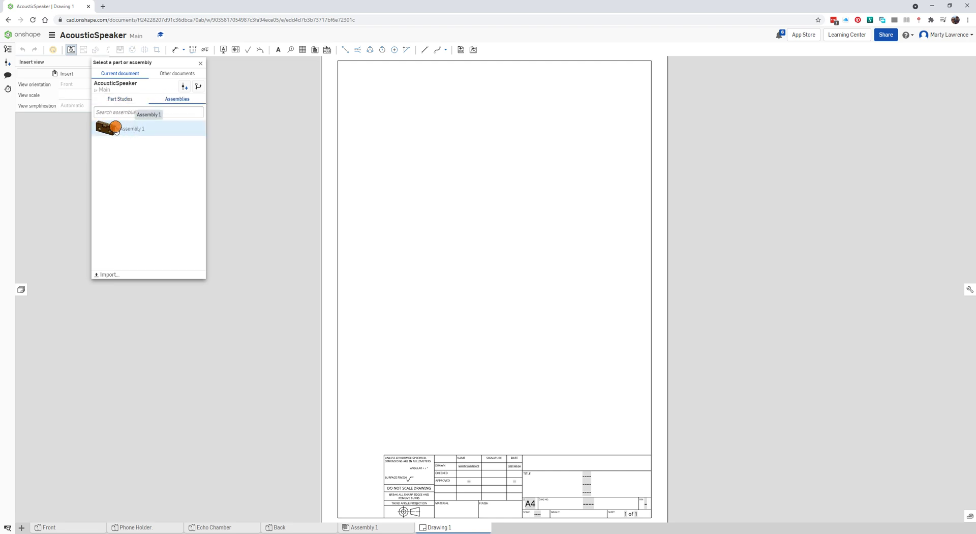
click(115, 128)
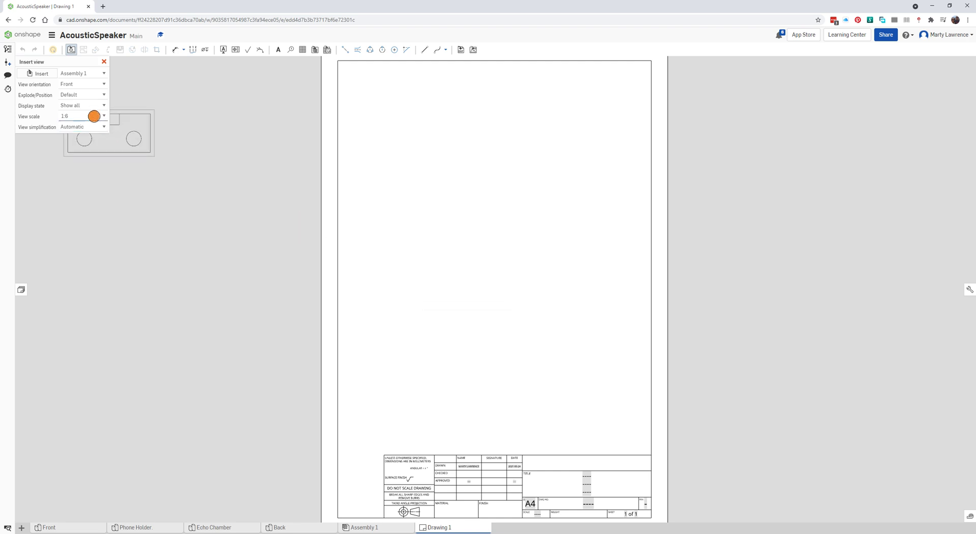
click(86, 84)
click(80, 92)
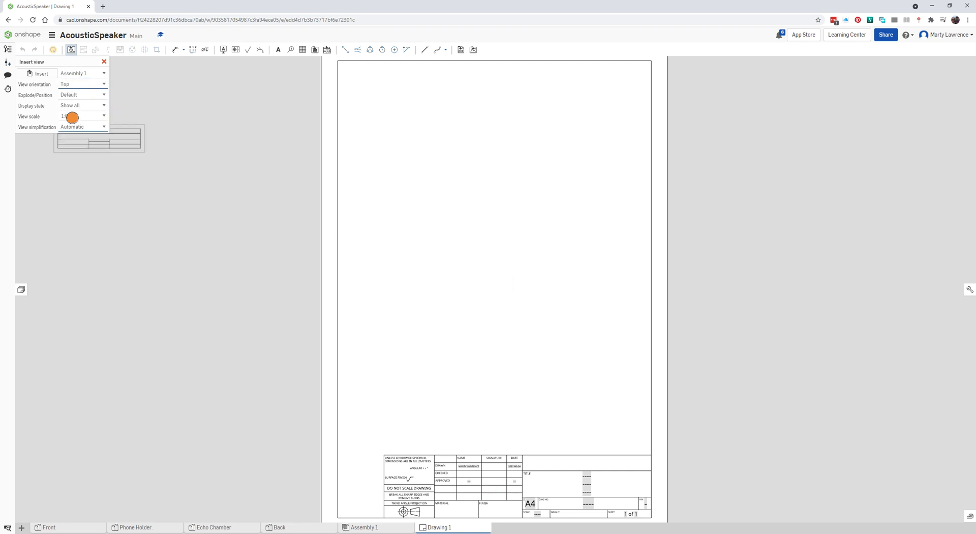
click(72, 84)
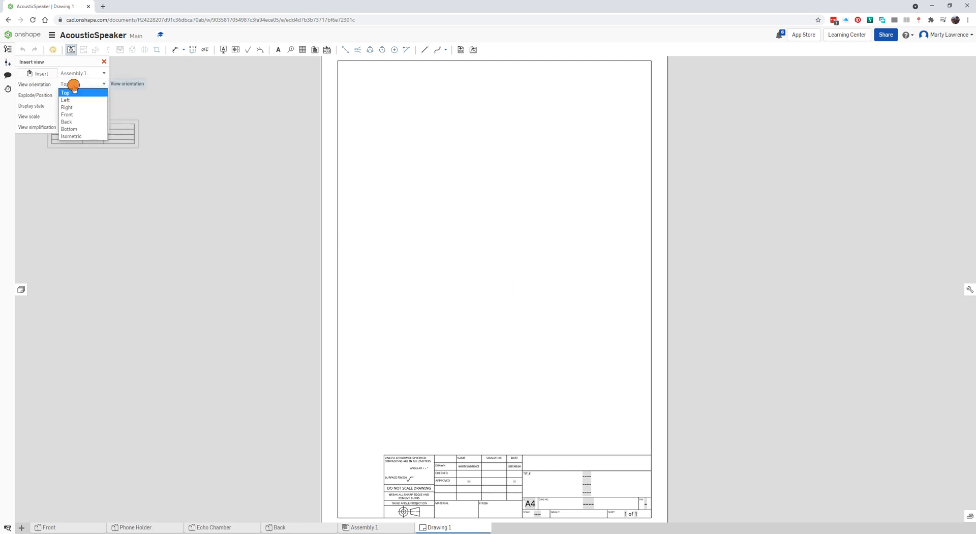
click(77, 114)
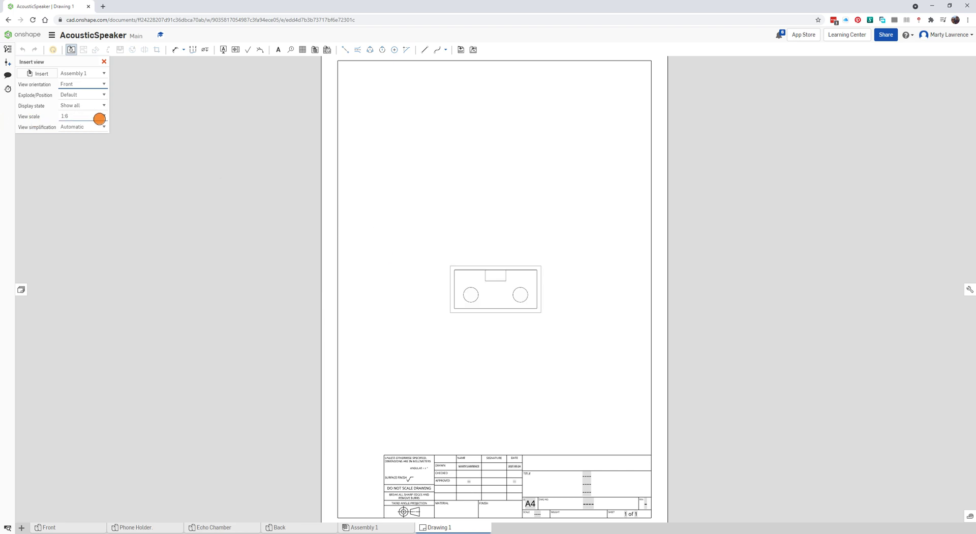
click(100, 119)
scroll(86, 135, up, 2)
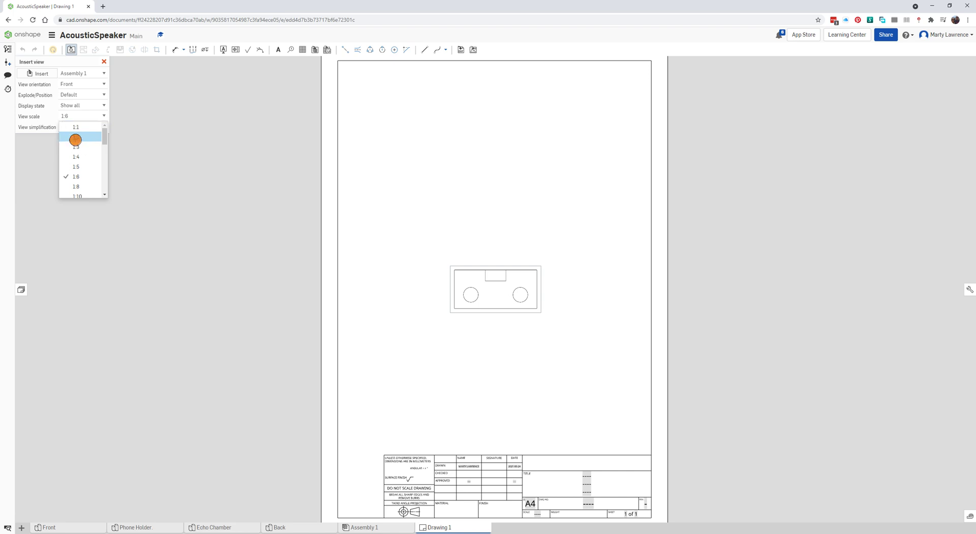
click(75, 137)
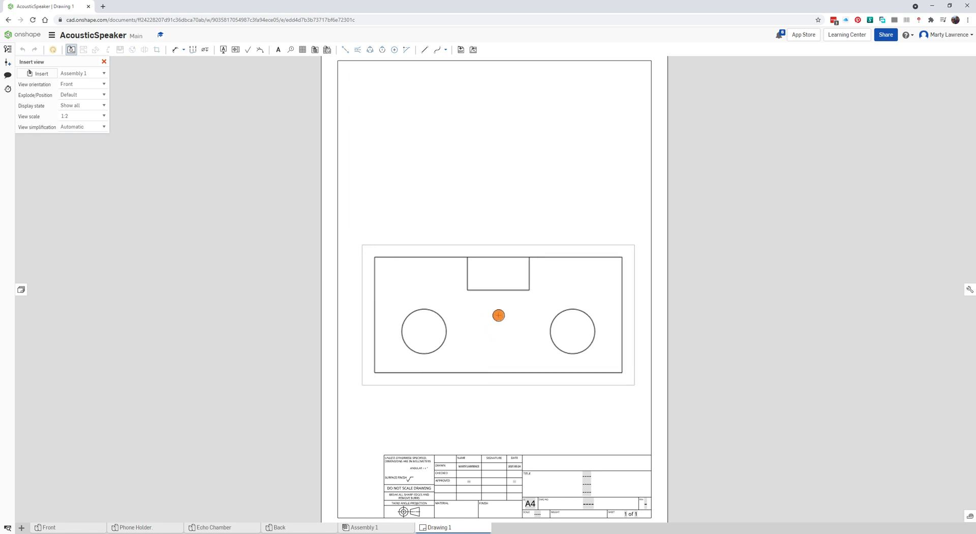
click(496, 317)
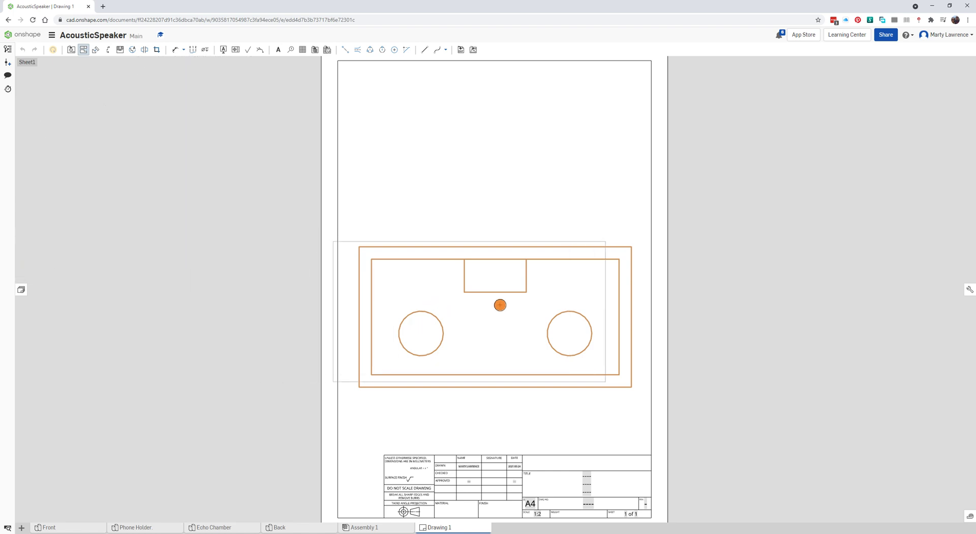
Project a top view from the front view and place it above it
click(545, 137)
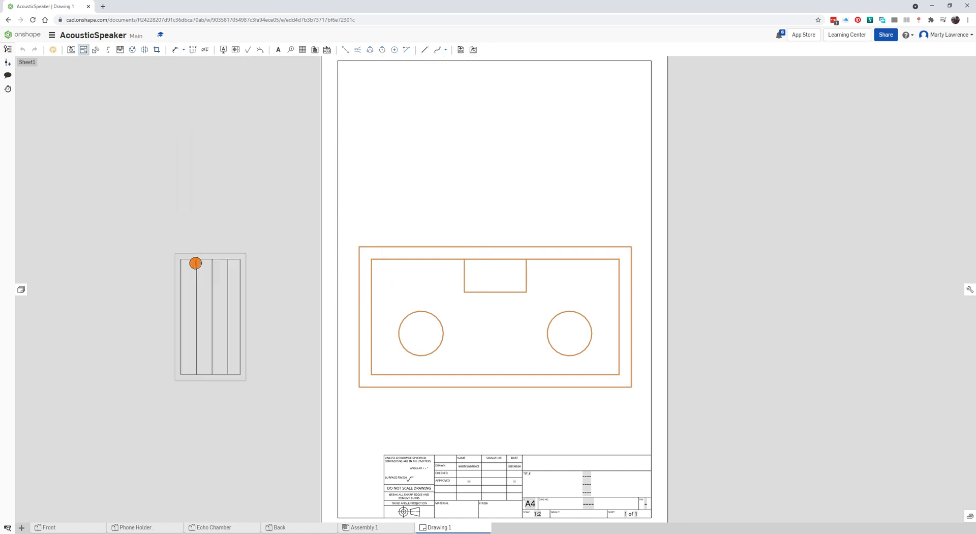
key(Escape)
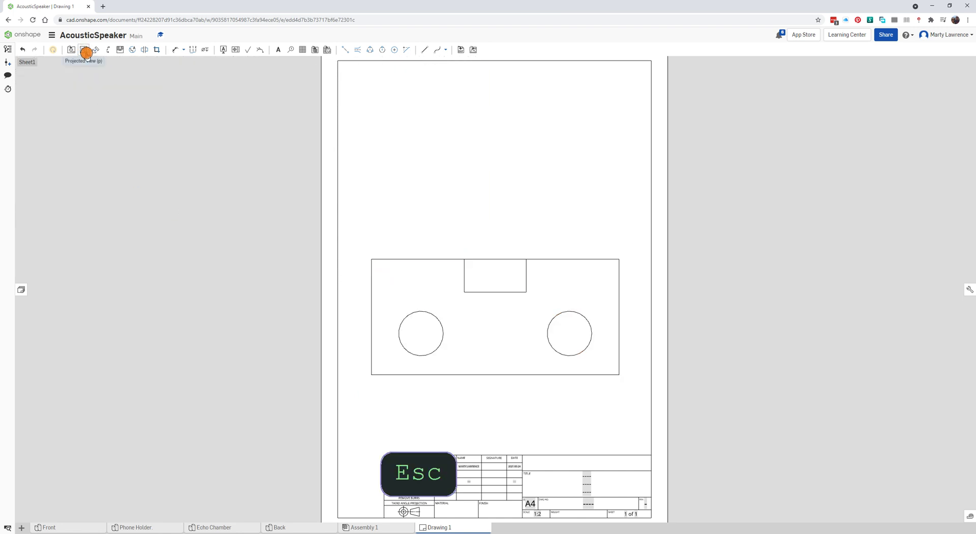
click(84, 49)
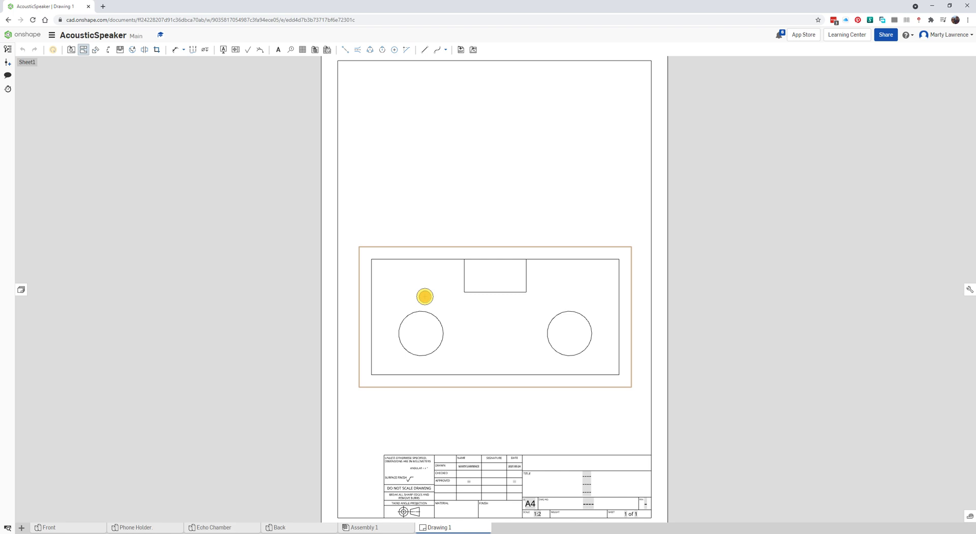
click(426, 295)
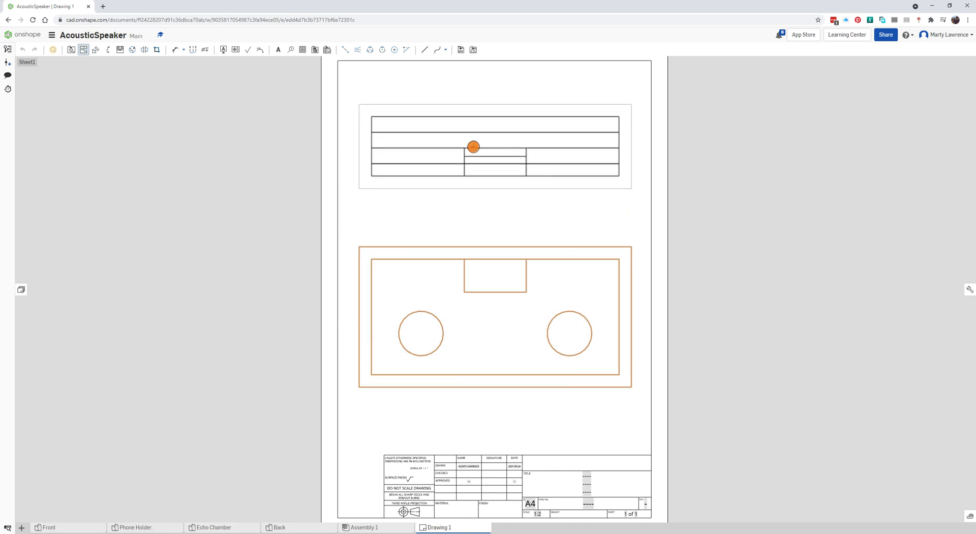
click(473, 146)
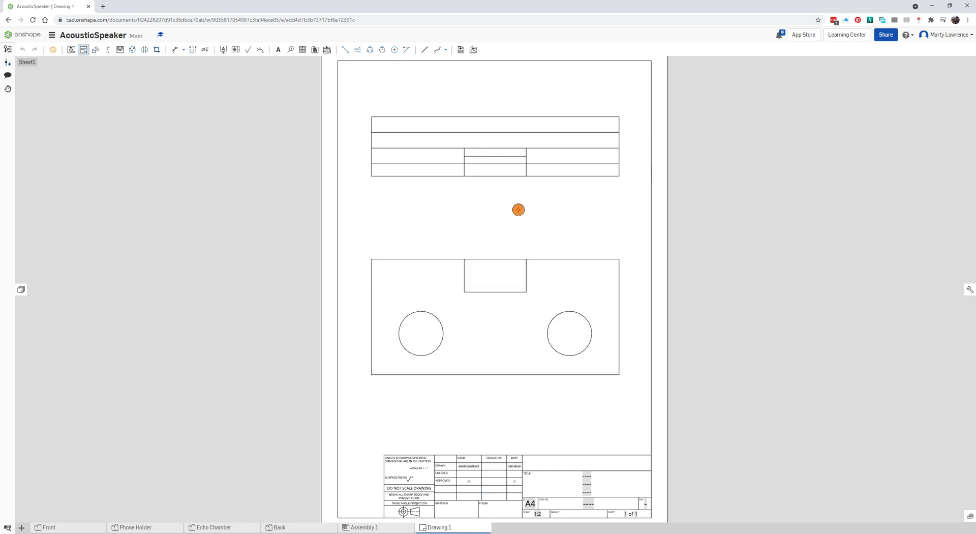
click(83, 52)
key(Escape)
key(Escape)
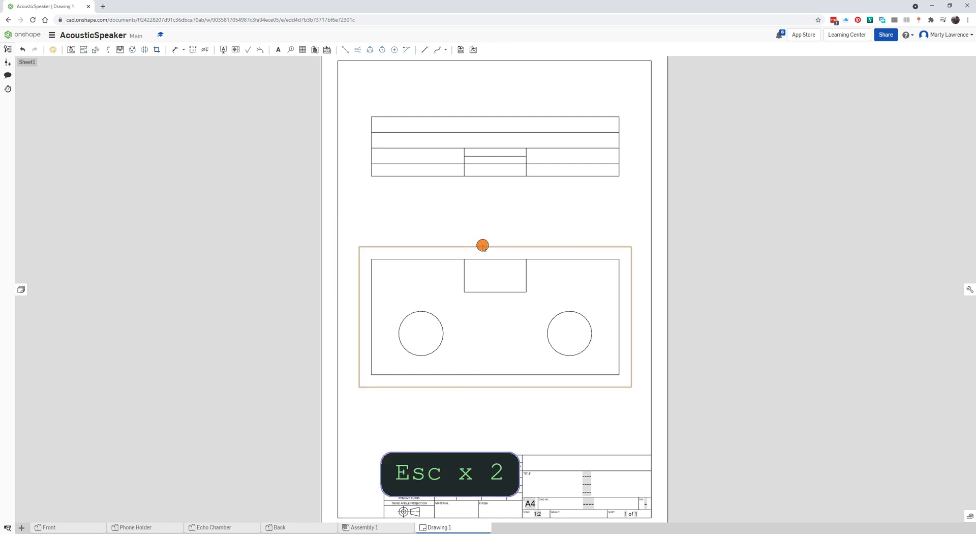
middle_drag(482, 246, 421, 251)
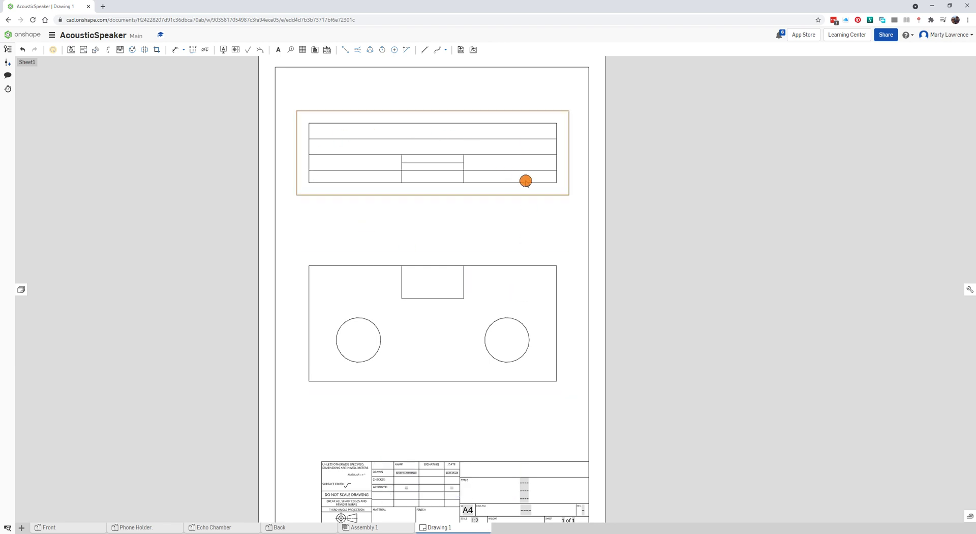
Shade the top and front views and show hidden lines in the front view
right_click(507, 147)
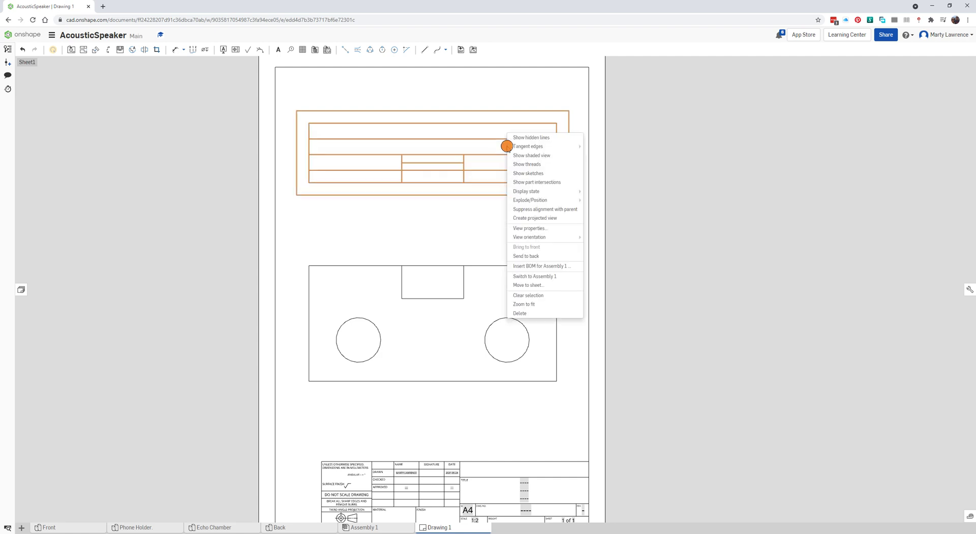
click(536, 156)
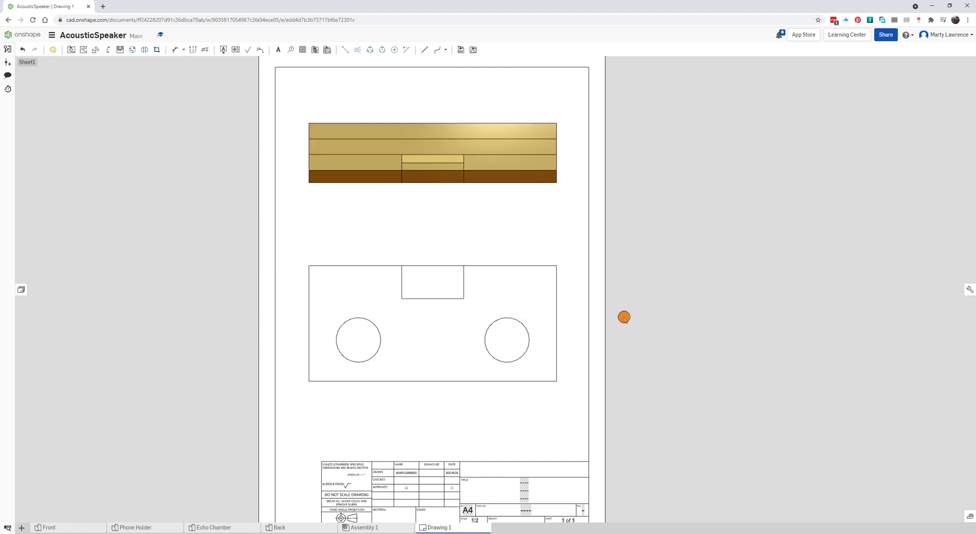
right_click(524, 289)
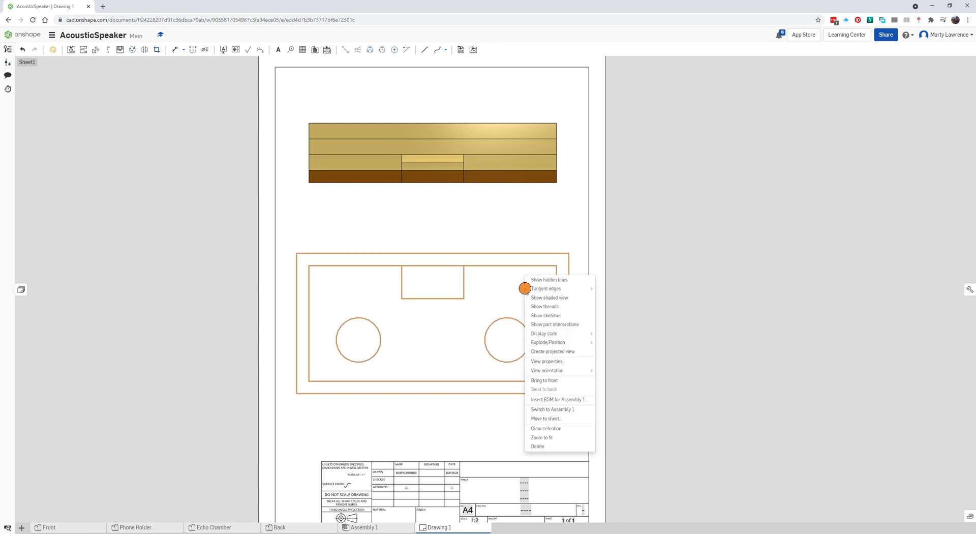
click(549, 297)
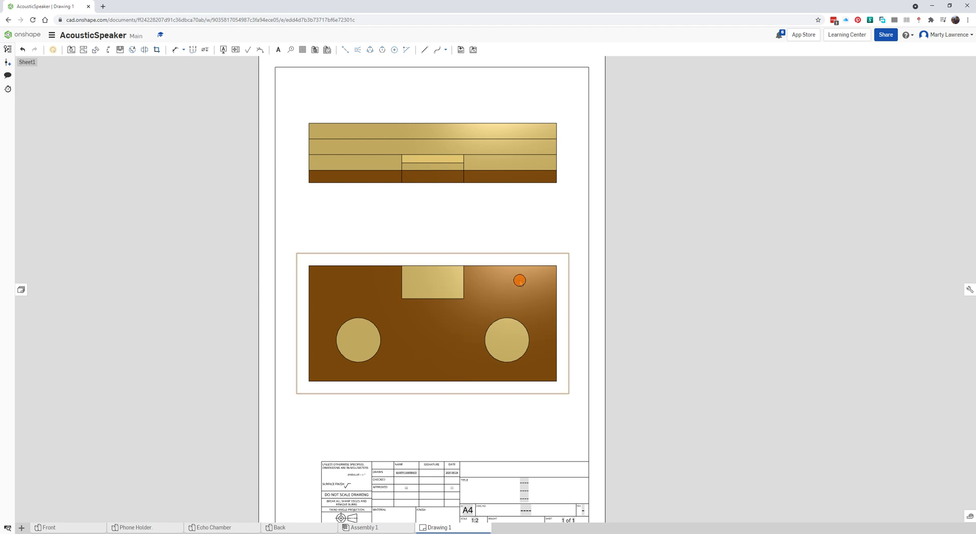
right_click(520, 277)
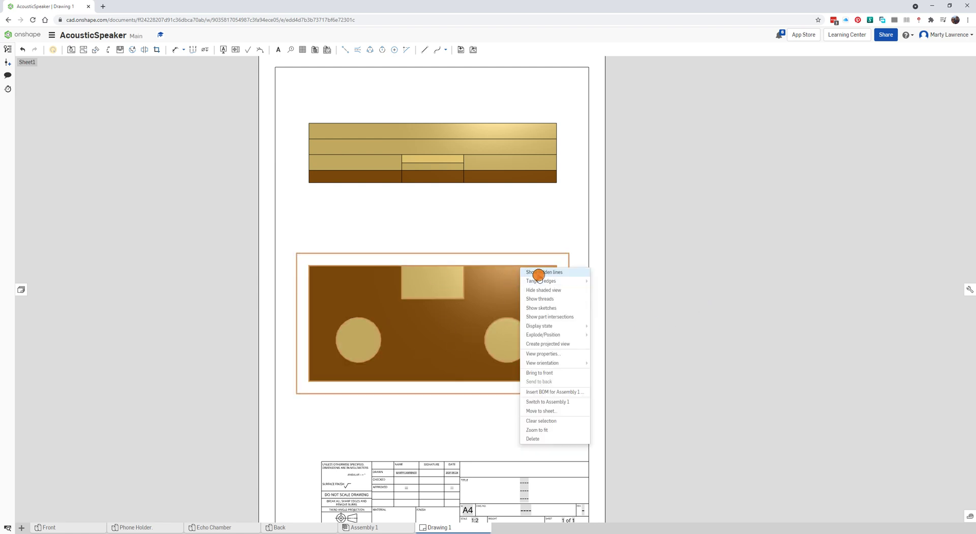
click(540, 272)
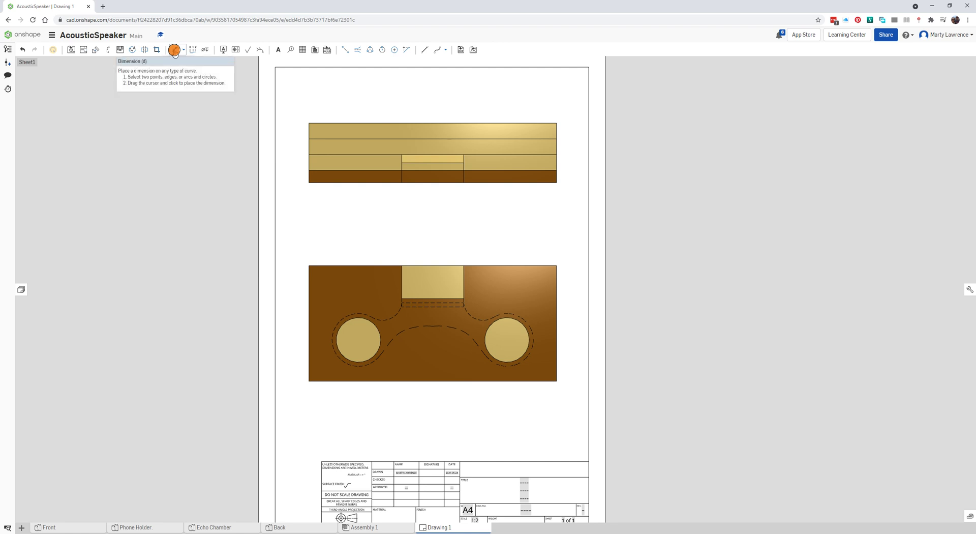
Dimension the top view's 300 overall width and the 19 and 15 plank thicknesses
click(176, 50)
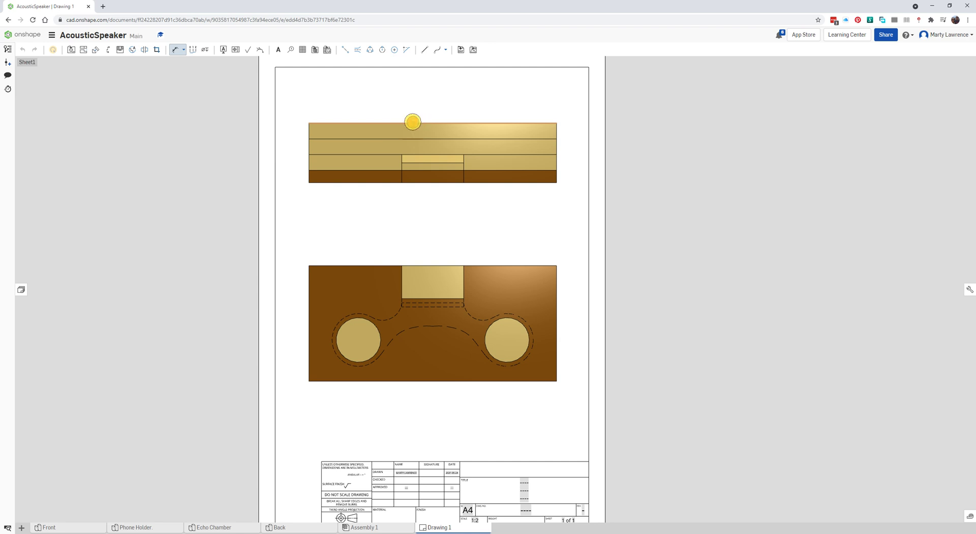
click(412, 122)
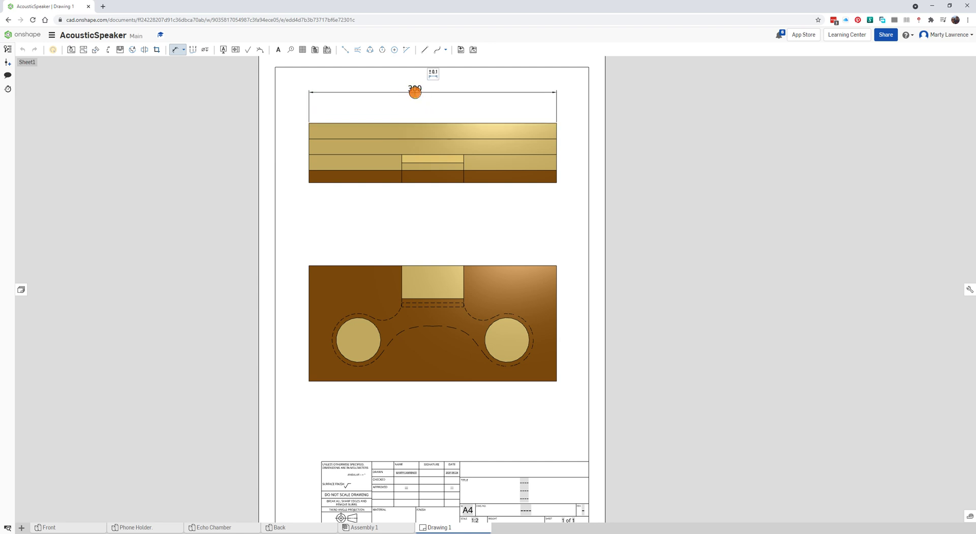
click(415, 90)
click(557, 132)
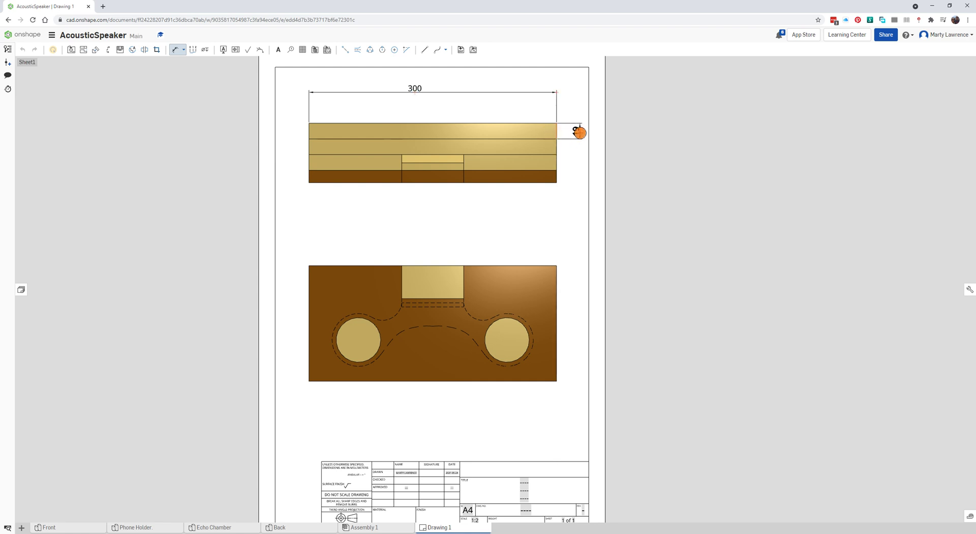
click(580, 133)
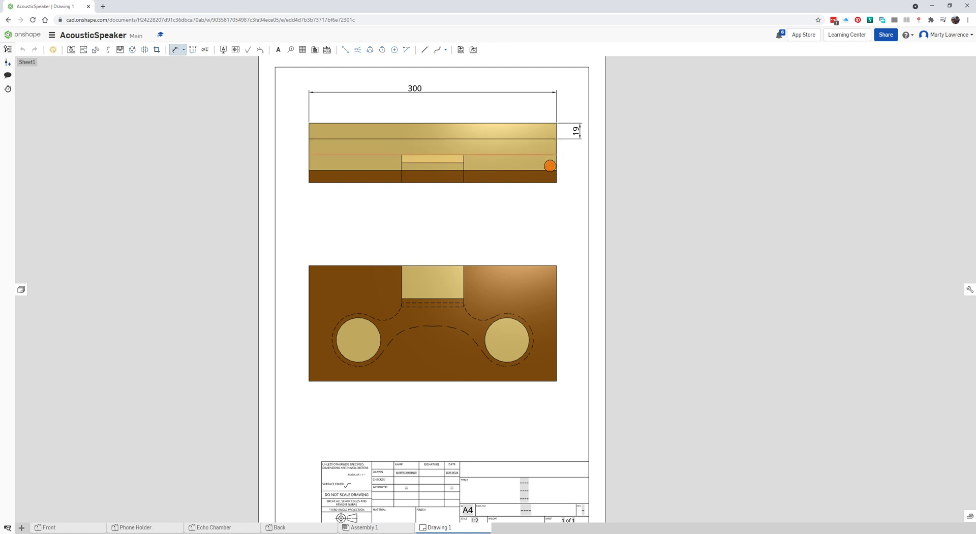
click(557, 178)
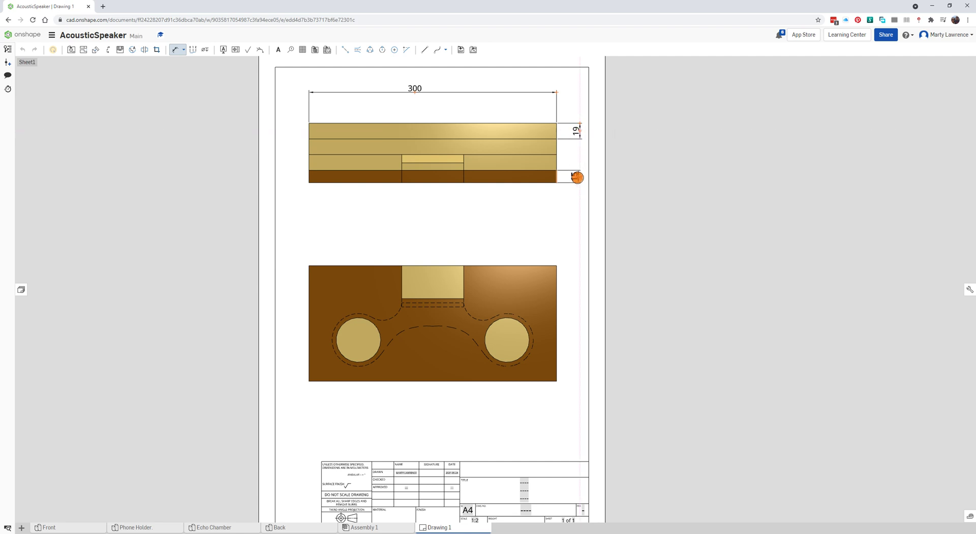
click(580, 177)
Add the 75 dimension across the central recess, placed below the upper view
click(401, 183)
click(463, 182)
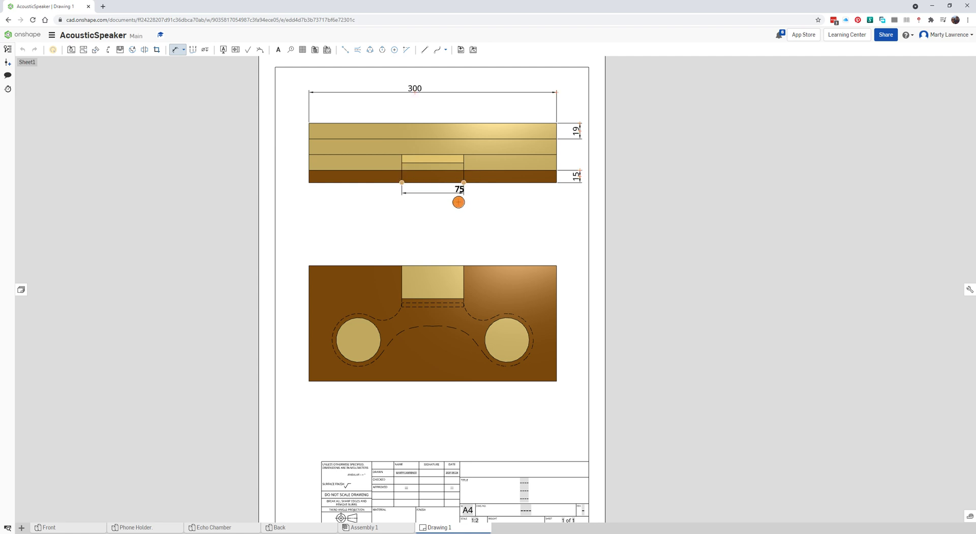
click(456, 206)
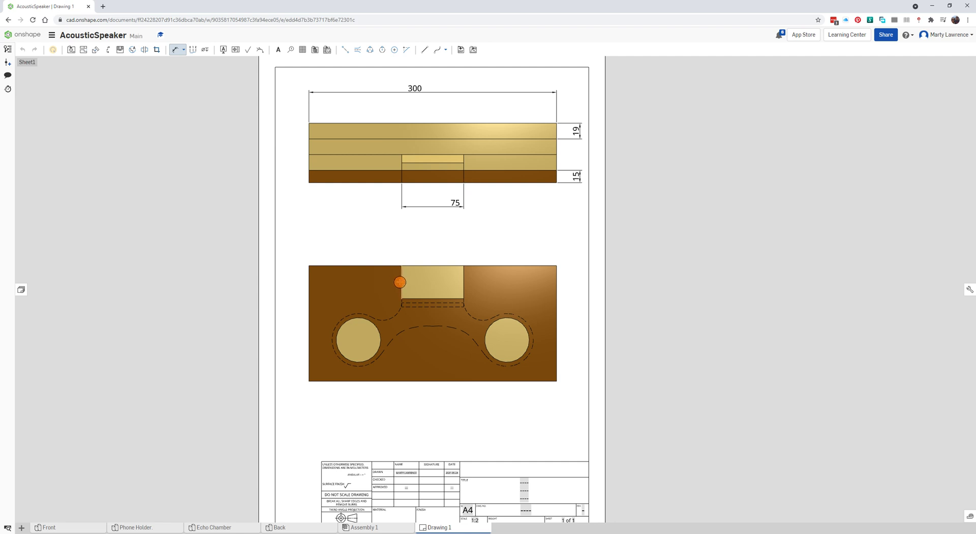
Add the 40, 140 height and 50 dimensions to the lower view
click(401, 282)
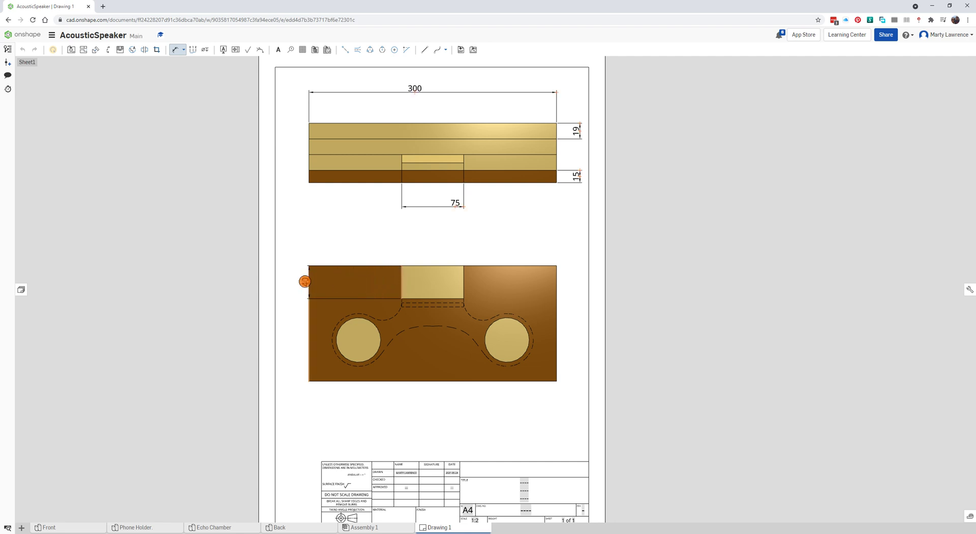
click(287, 281)
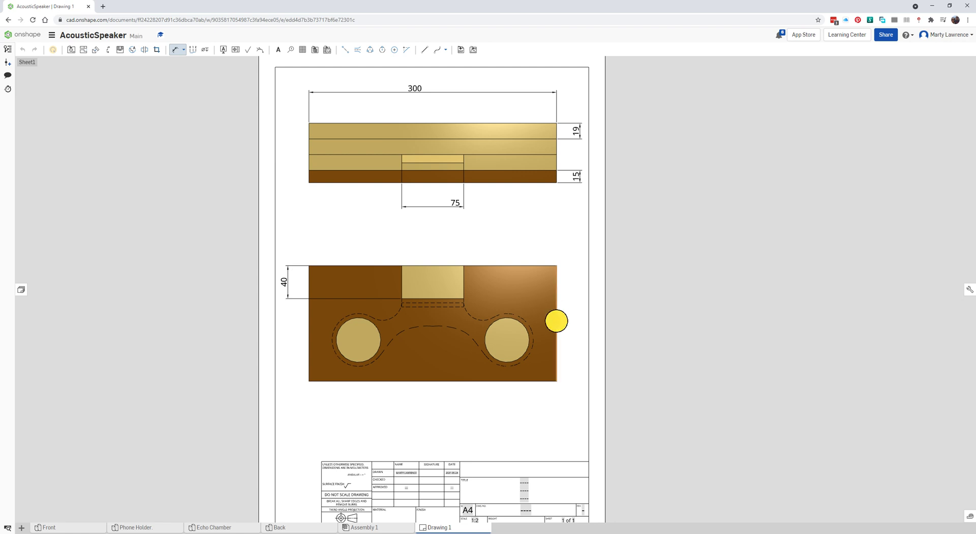
click(557, 321)
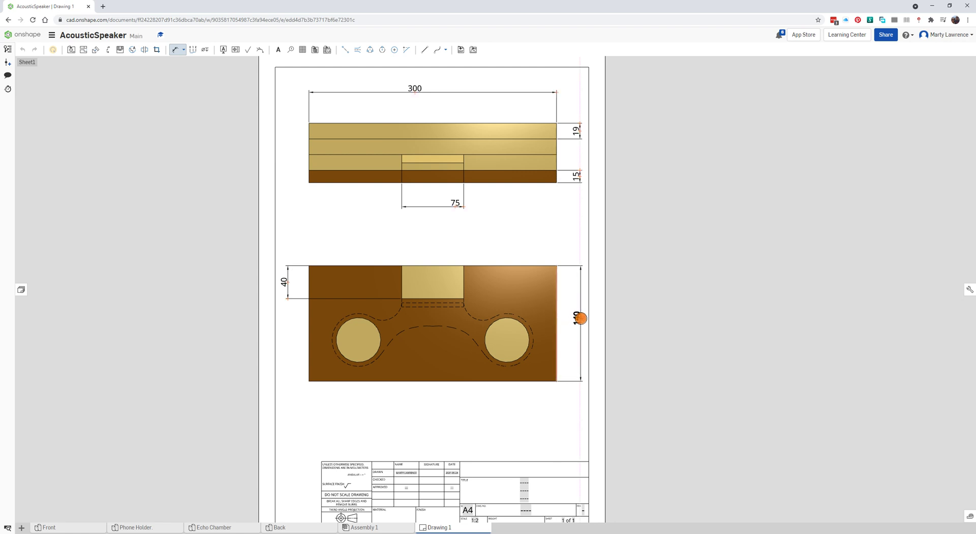
click(581, 318)
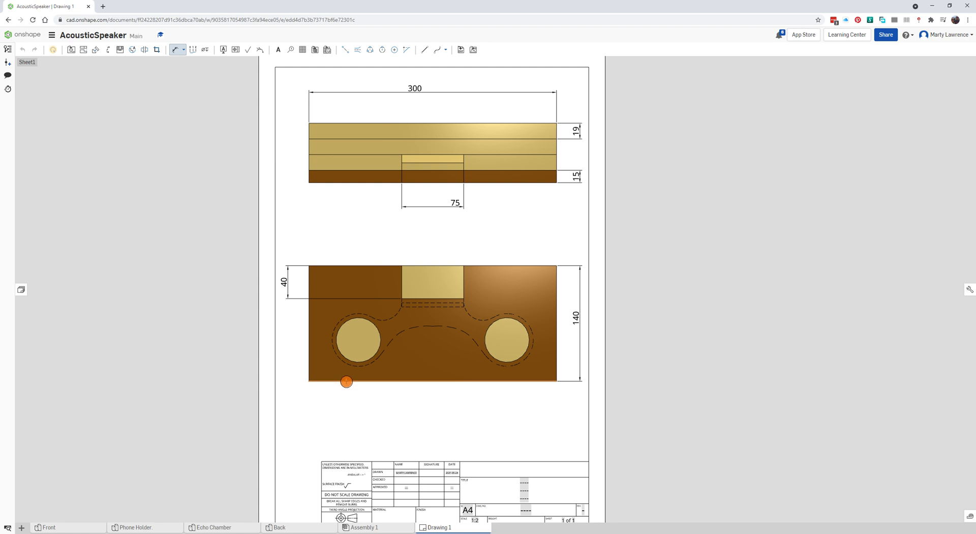
click(346, 382)
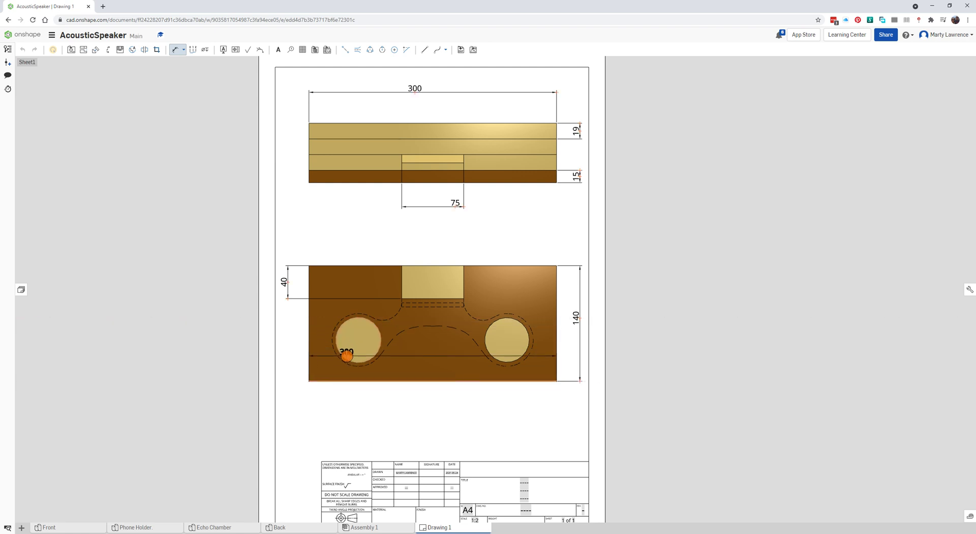
click(347, 356)
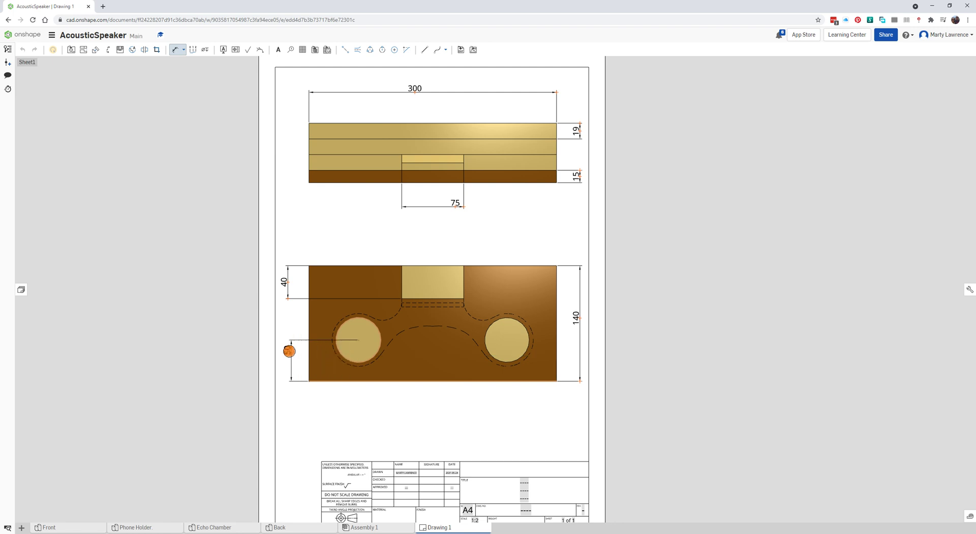
click(287, 351)
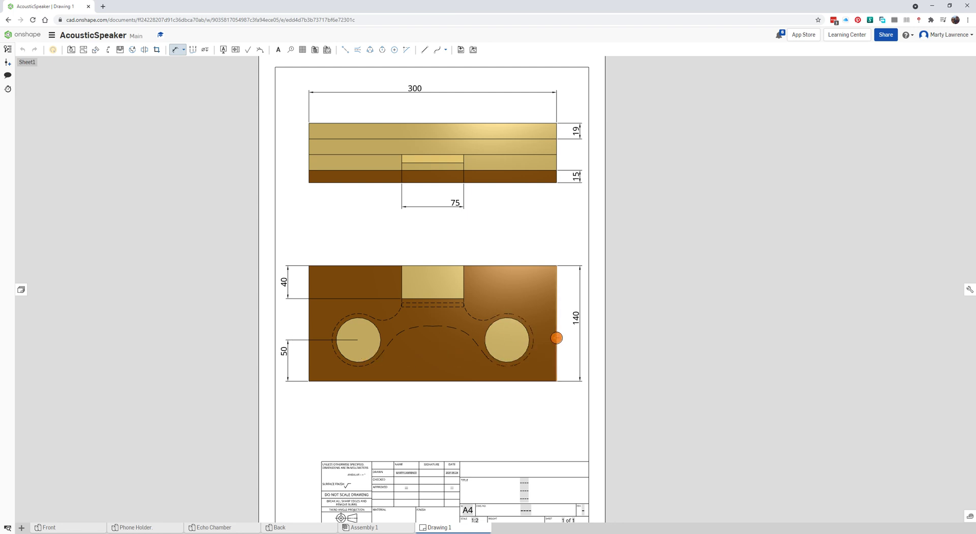
Add the 60 dimension below the lower view and a Ø54 diameter on the left hole
click(557, 338)
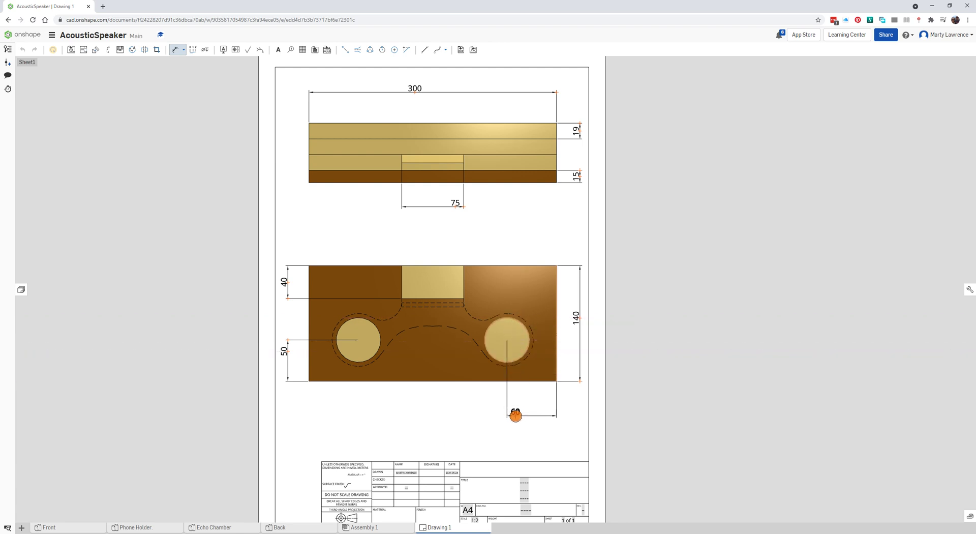
click(515, 415)
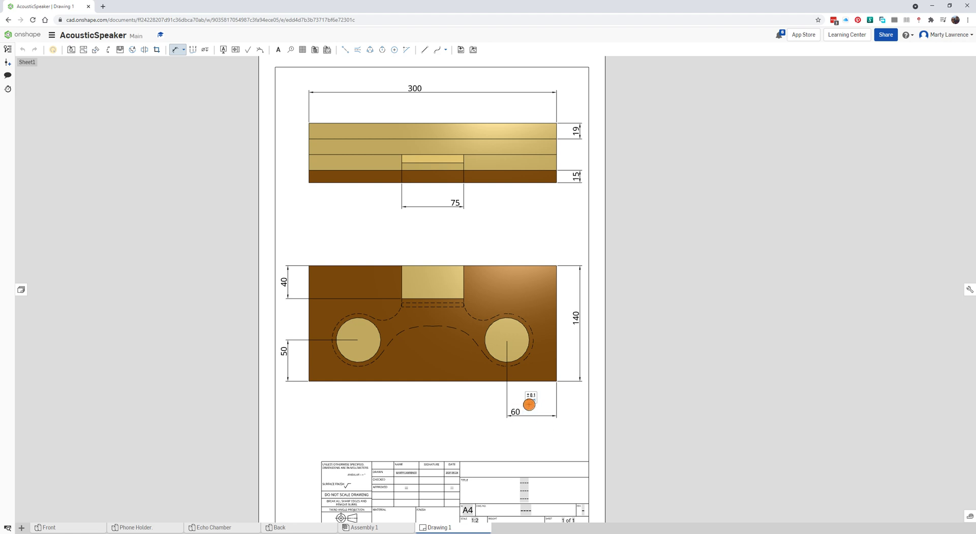
click(505, 373)
key(Escape)
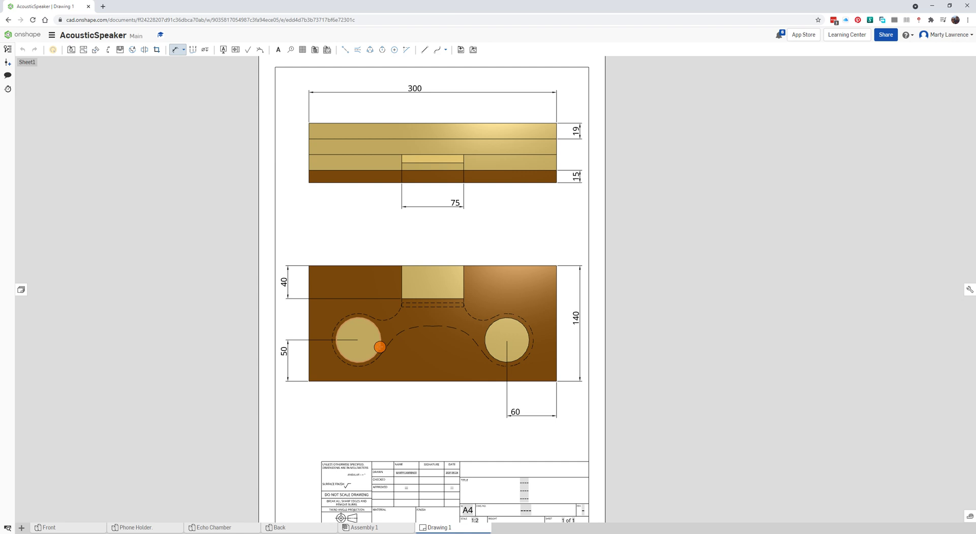
drag(380, 347, 400, 412)
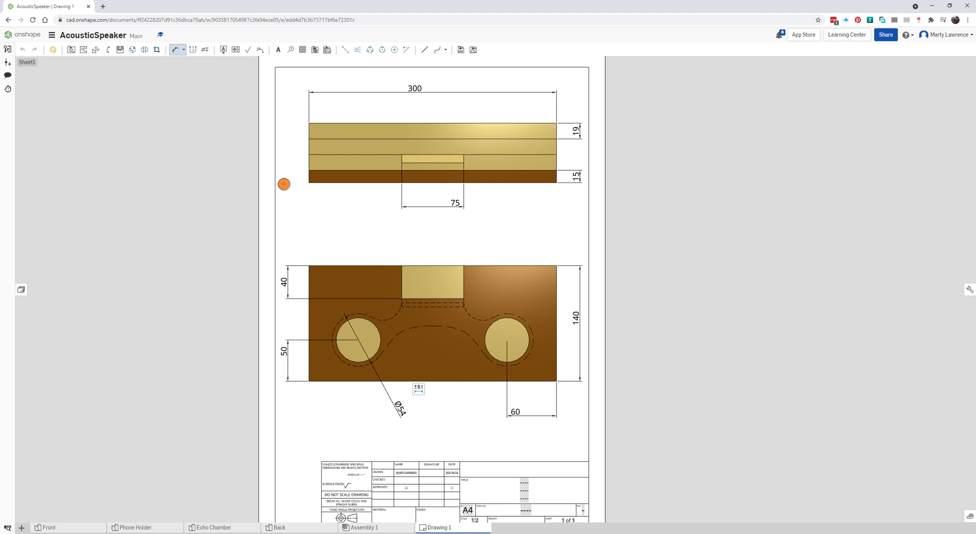
click(176, 49)
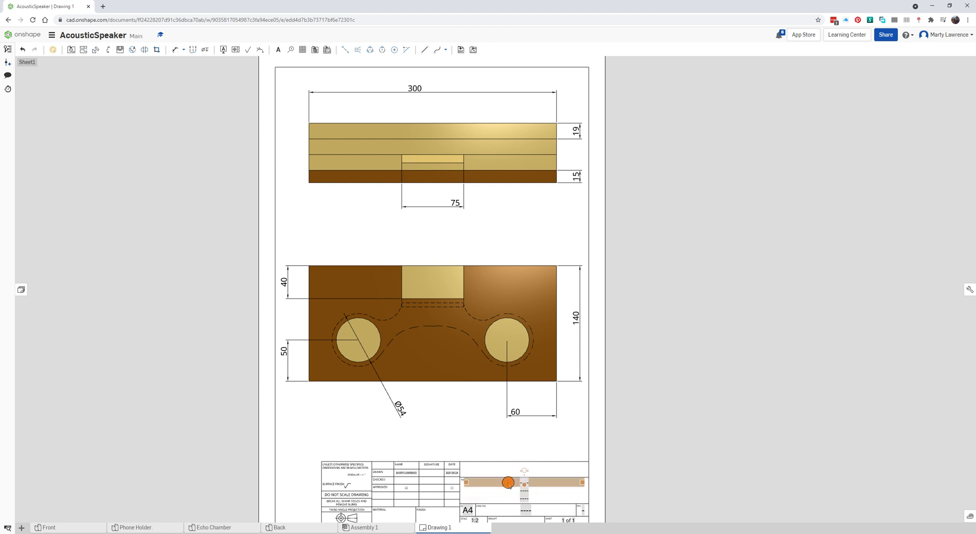
Enter the designer's name in the title block's TITLE field, replacing the placeholder dashes
double_click(508, 480)
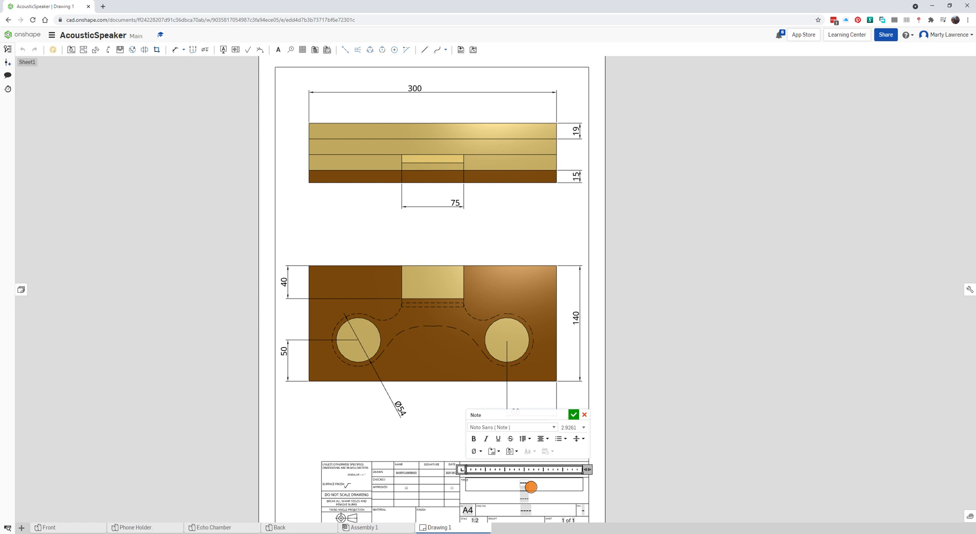
text(Mr)
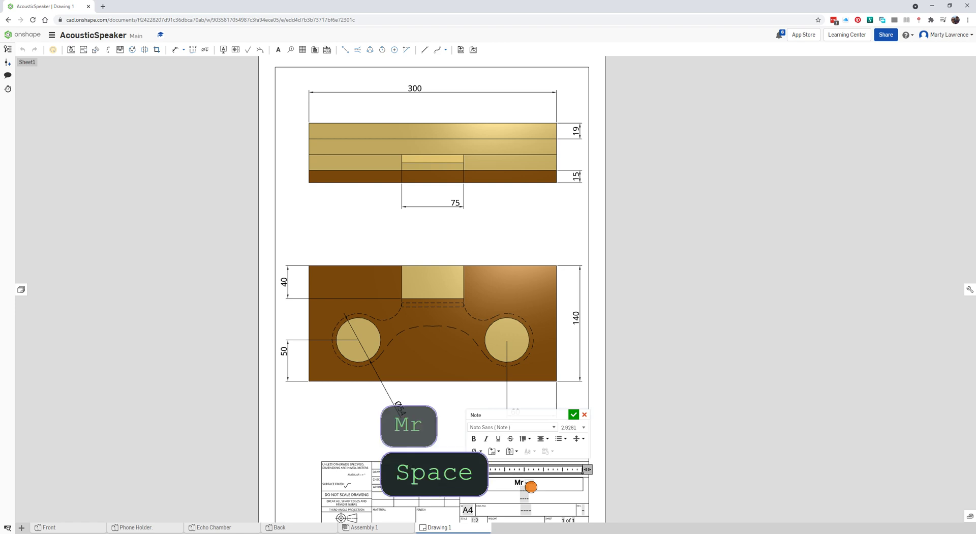
text( Lawrence)
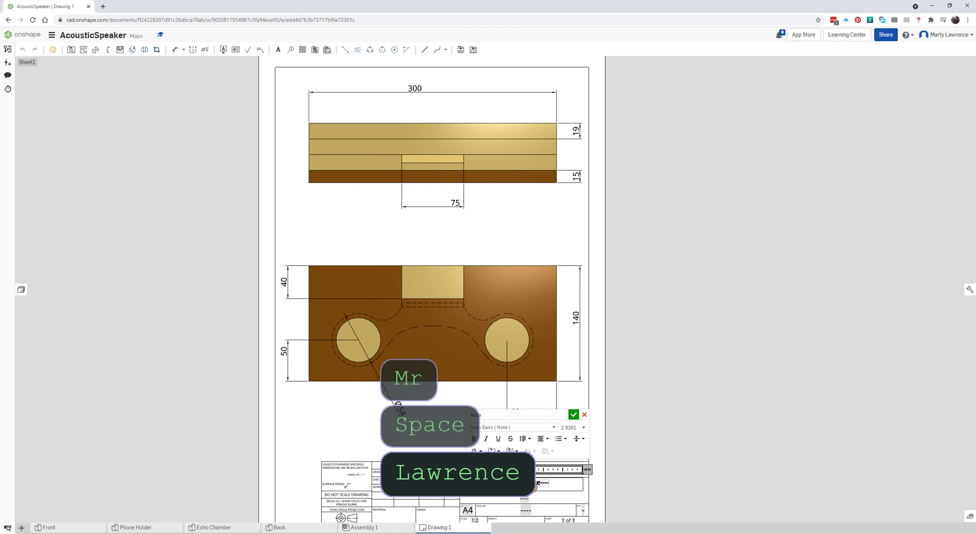
key(Delete)
key(Delete)
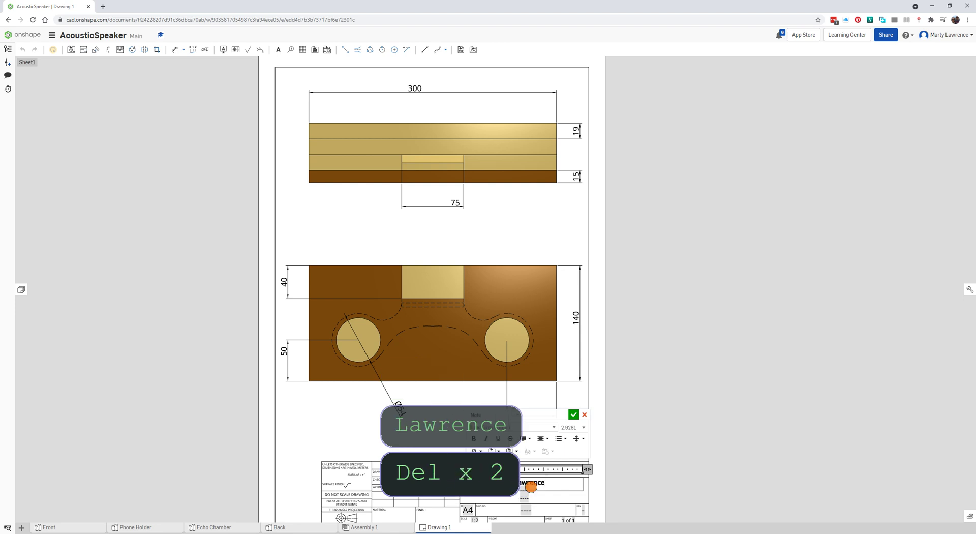
click(573, 415)
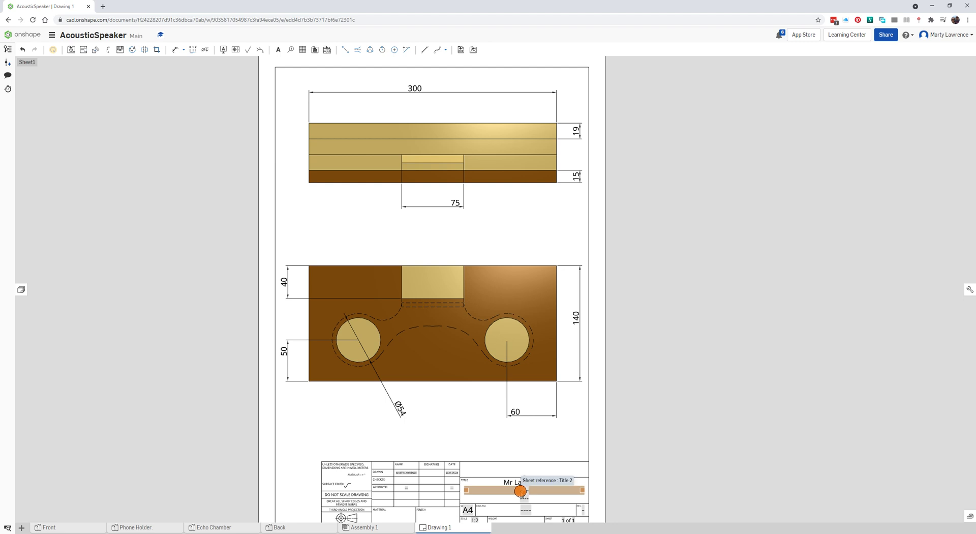
Fill the title block field below the name with 'Acoustic Speaker', replacing the dashes
click(519, 491)
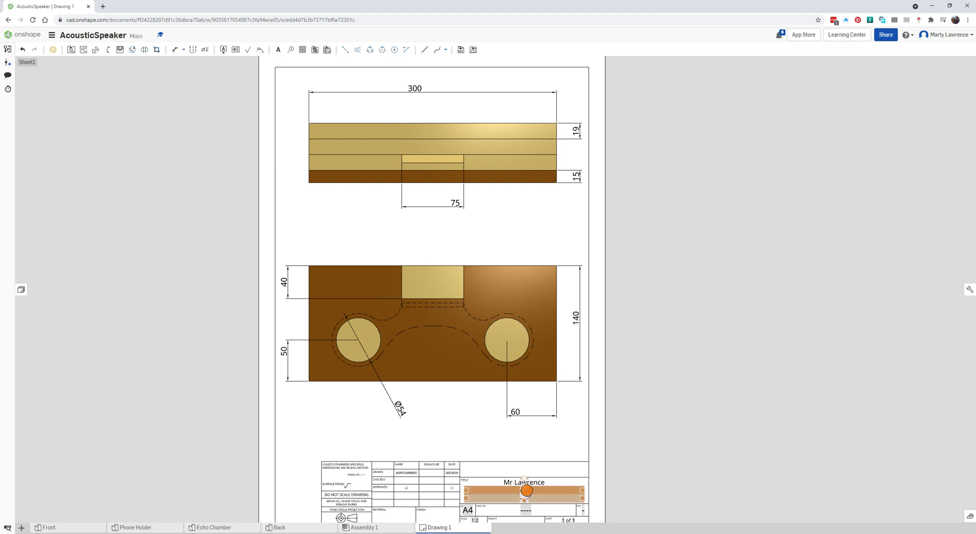
key(Delete)
key(Delete)
key(Delete)
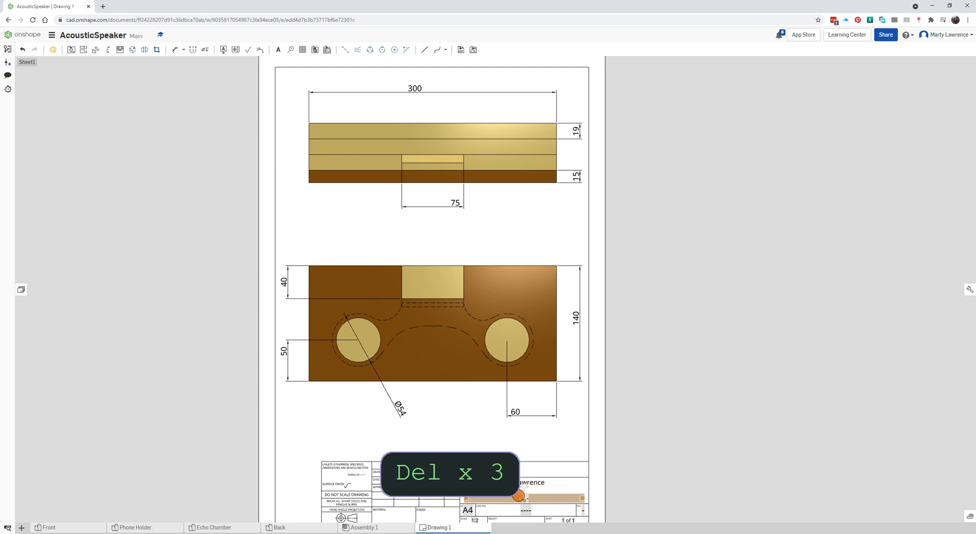
double_click(519, 495)
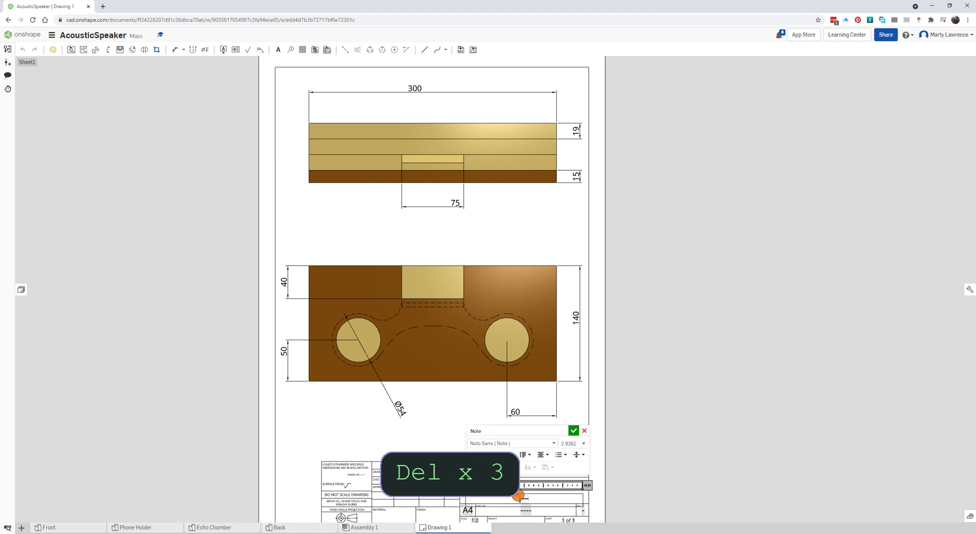
text(Acousti)
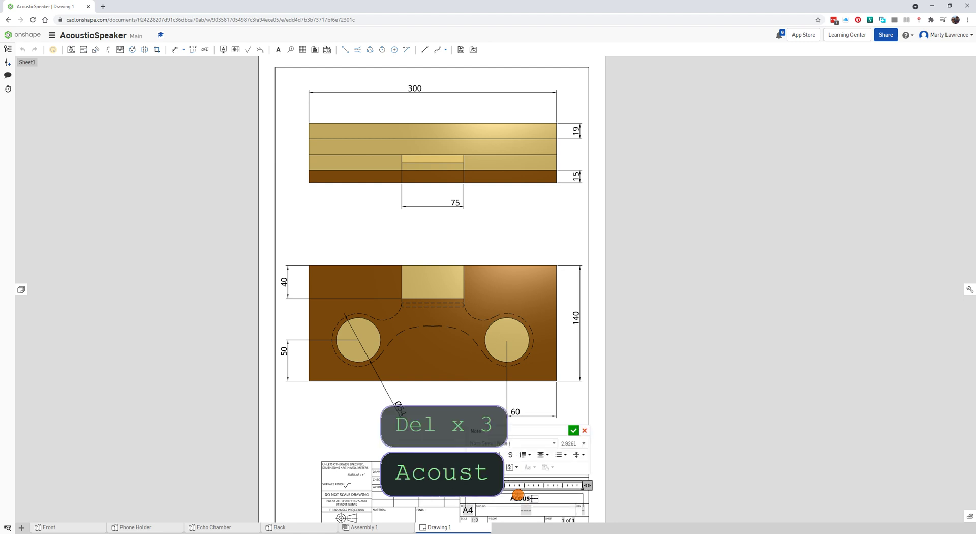
text(c Speaker)
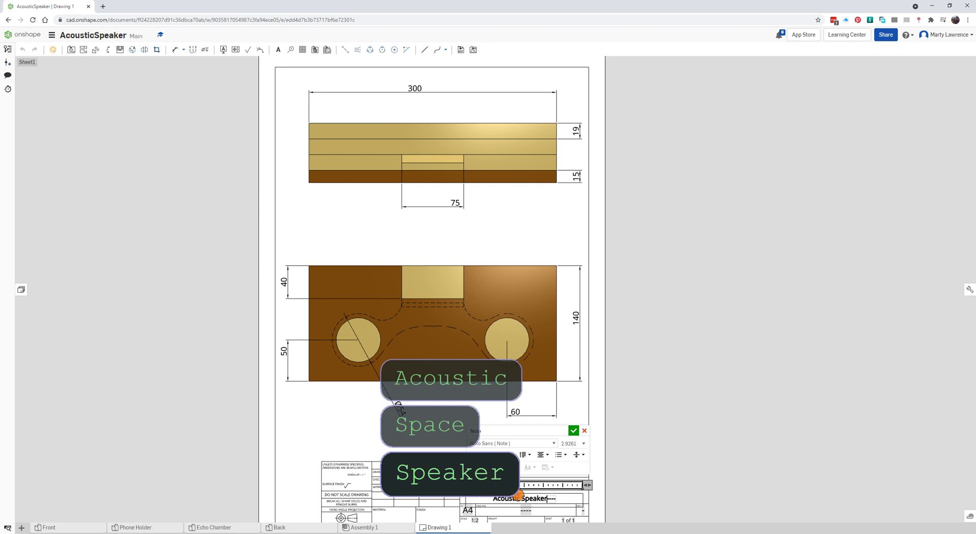
key(Delete)
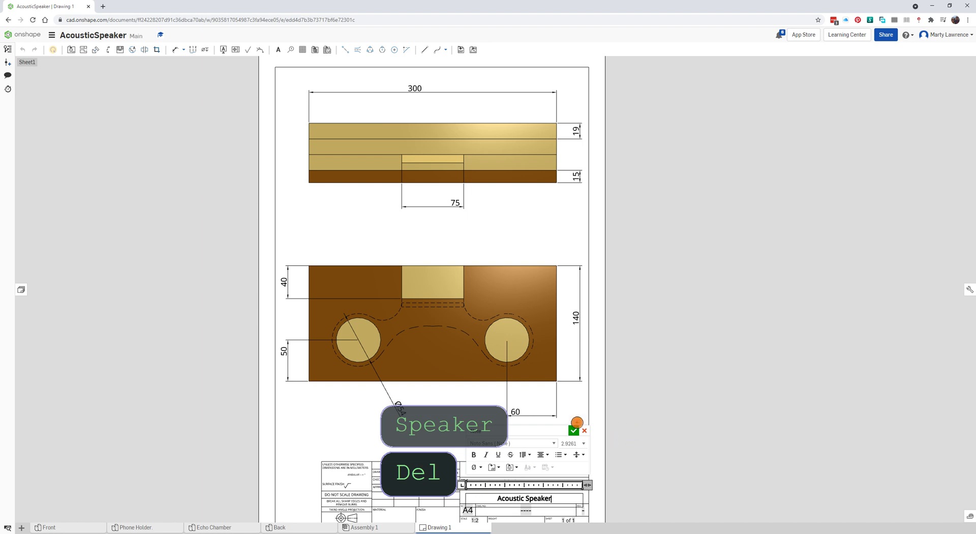
click(575, 431)
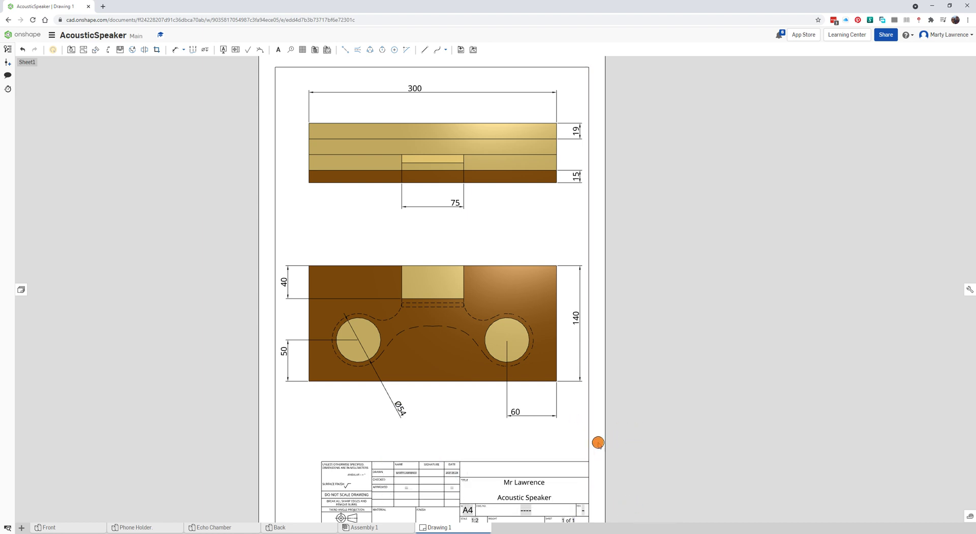
key(f)
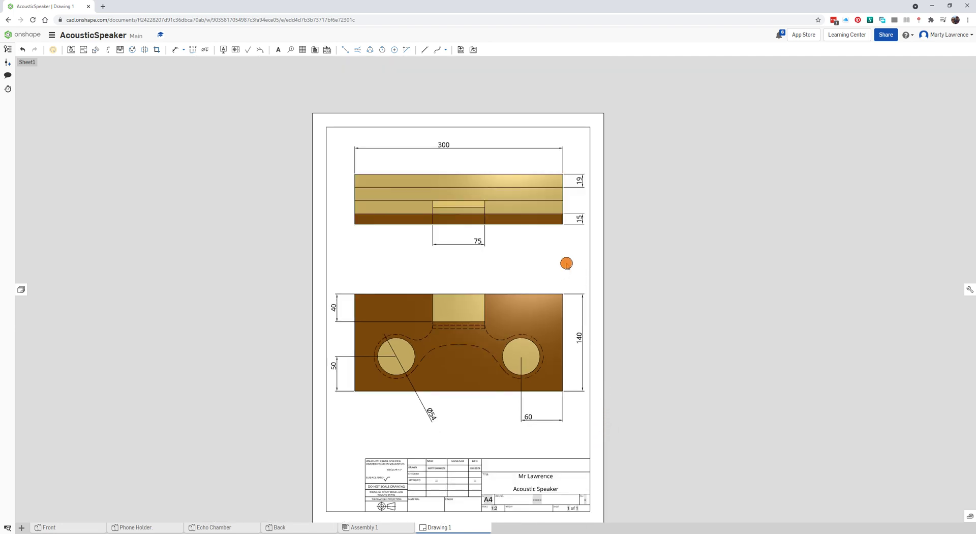